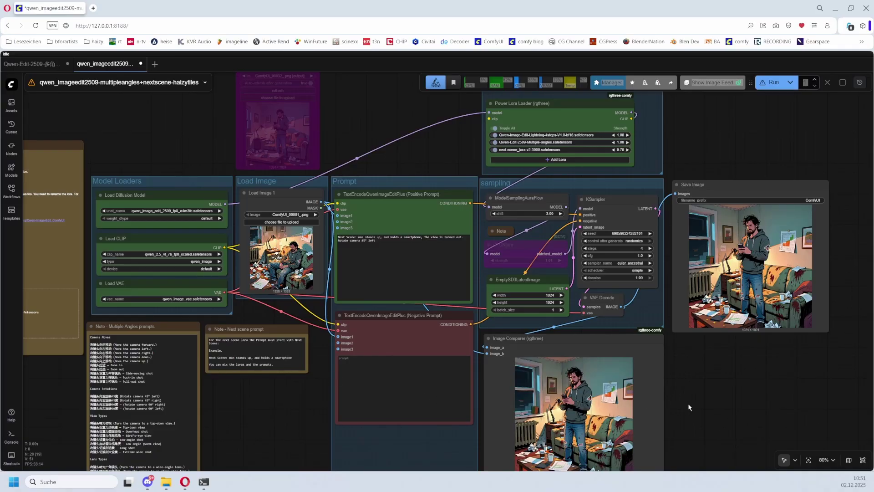
# Review the Model links note and the next-scene-qwen-image-lora-2509 file list, then return to ComfyUI
pyautogui.moveTo(715, 392); pyautogui.dragTo(624, 319)
pyautogui.scroll(2, 547, 296)
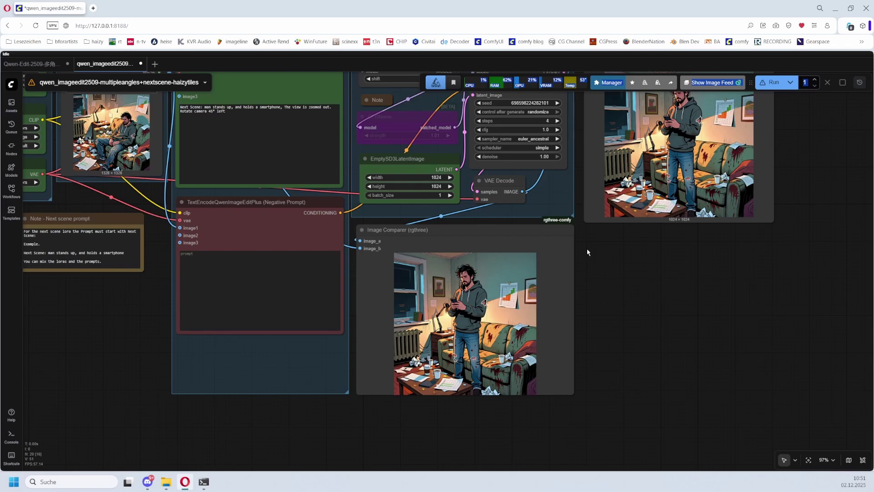
pyautogui.moveTo(600, 272); pyautogui.dragTo(646, 433)
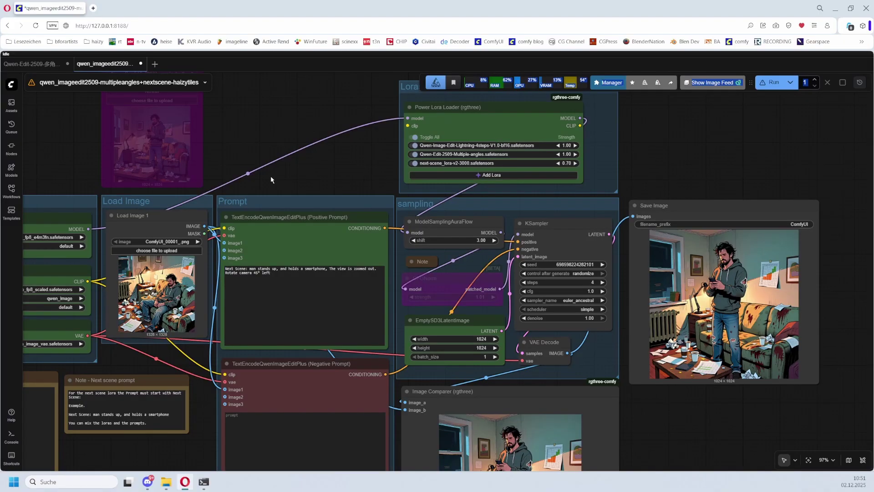
pyautogui.hscroll(-10, 261, 216)
pyautogui.scroll(3, 154, 186)
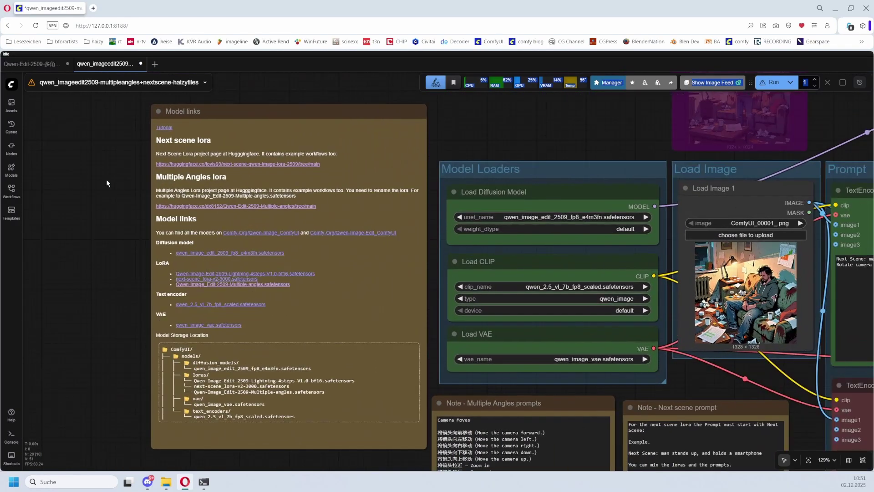
pyautogui.hscroll(2, 137, 182)
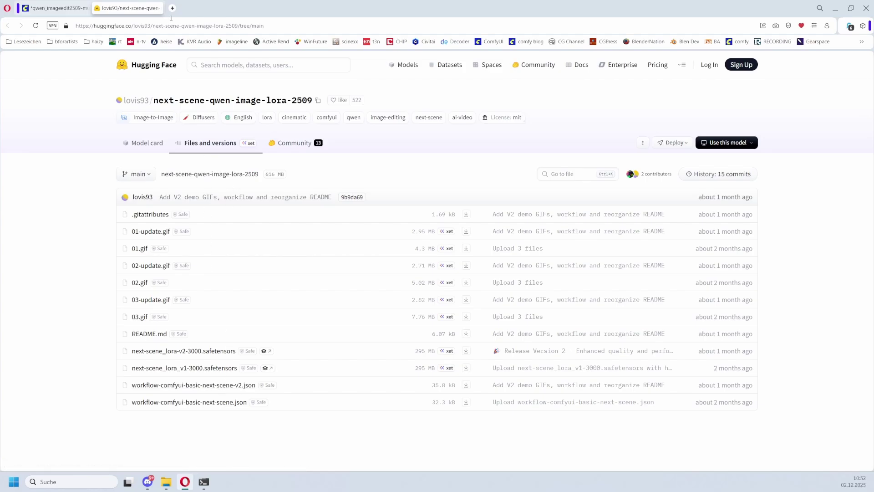
pyautogui.click(55, 9)
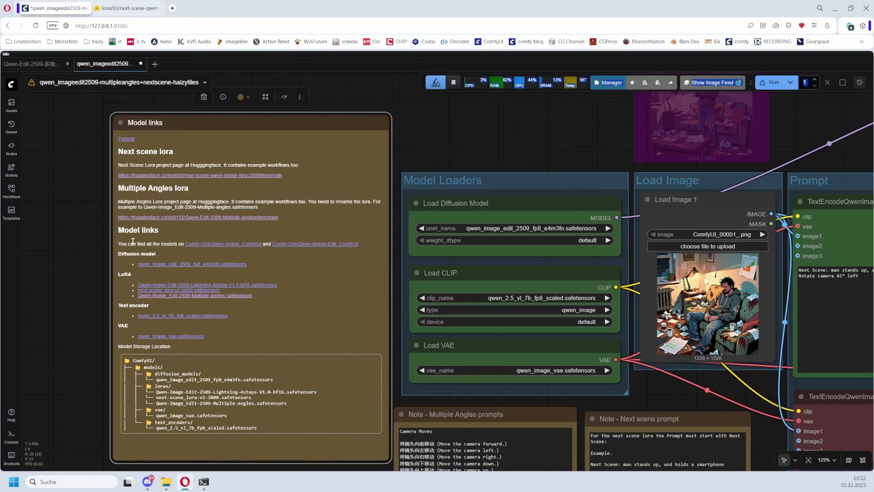
# Open the Qwen-Edit-2509-Multiple-angles LoRA files page from the Model links note
pyautogui.click(168, 221)
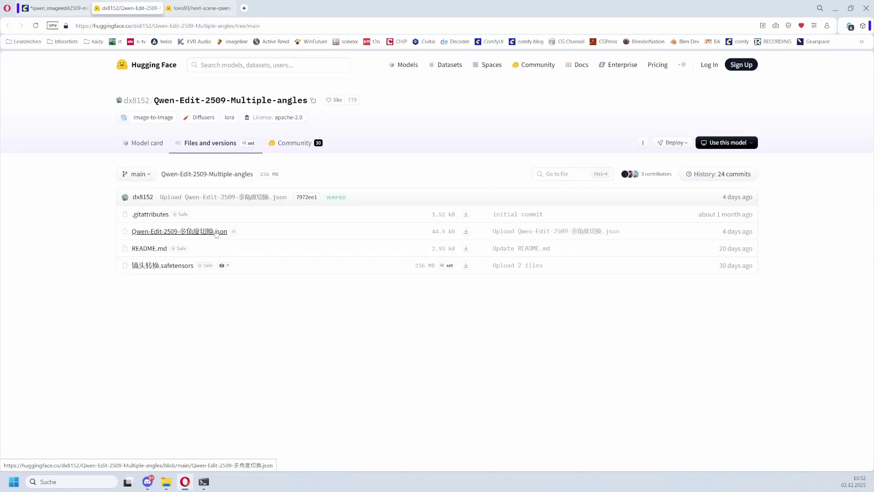
# Go back to the ComfyUI workflow showing the Model links note
pyautogui.click(53, 8)
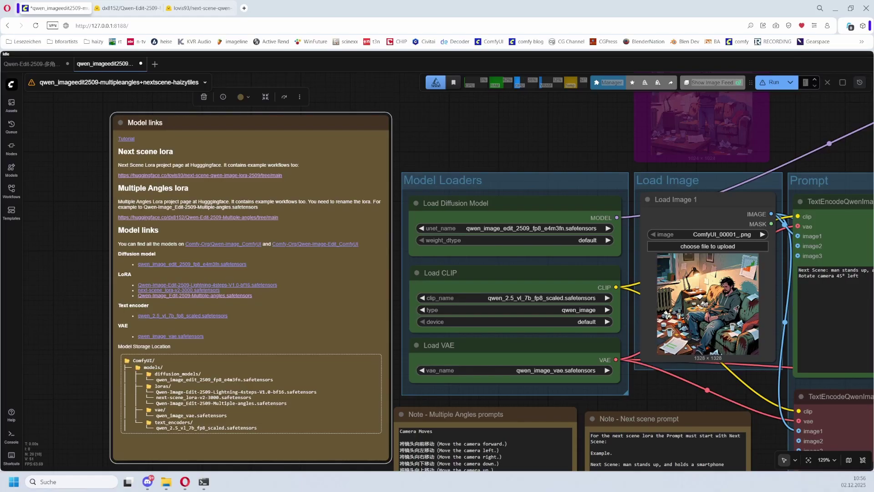
# Revisit both LoRA pages, then open ComfyUI's Workflows panel, which lists no saved workflows
pyautogui.click(127, 8)
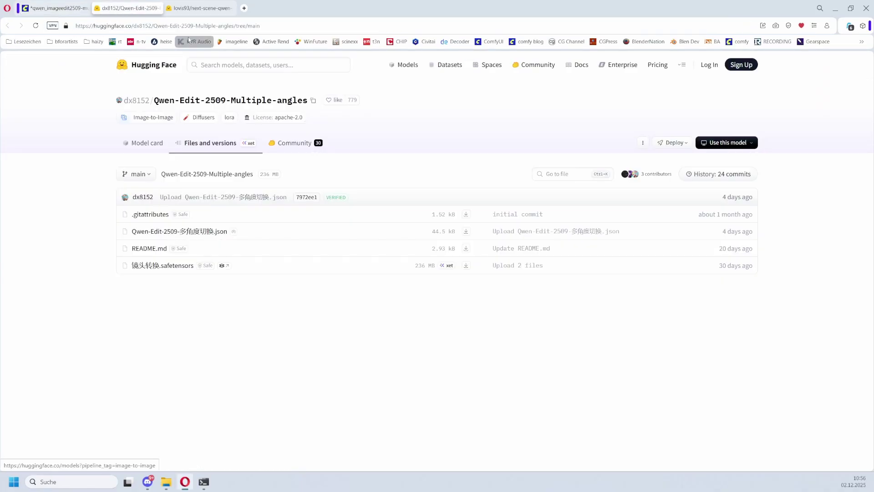
pyautogui.click(200, 7)
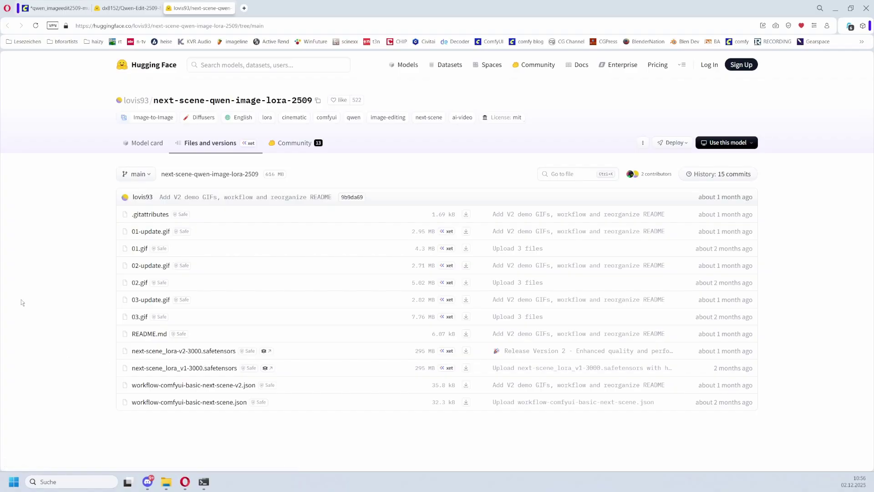
pyautogui.click(53, 8)
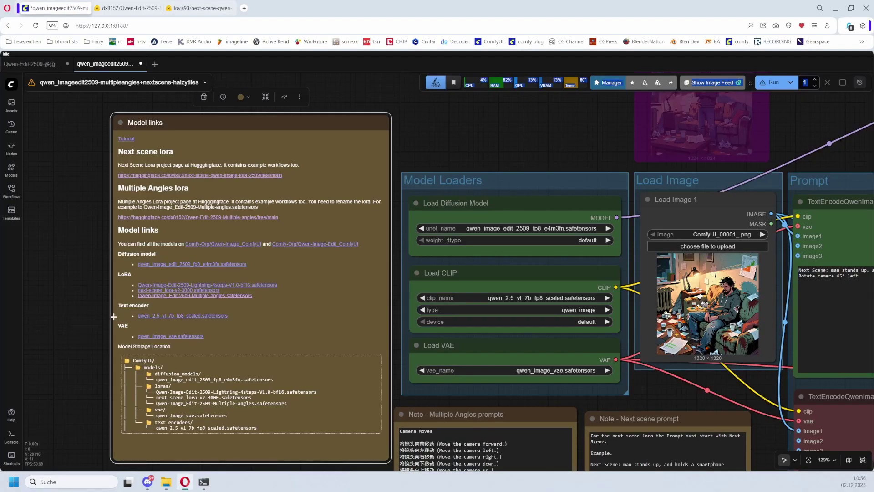
pyautogui.click(11, 190)
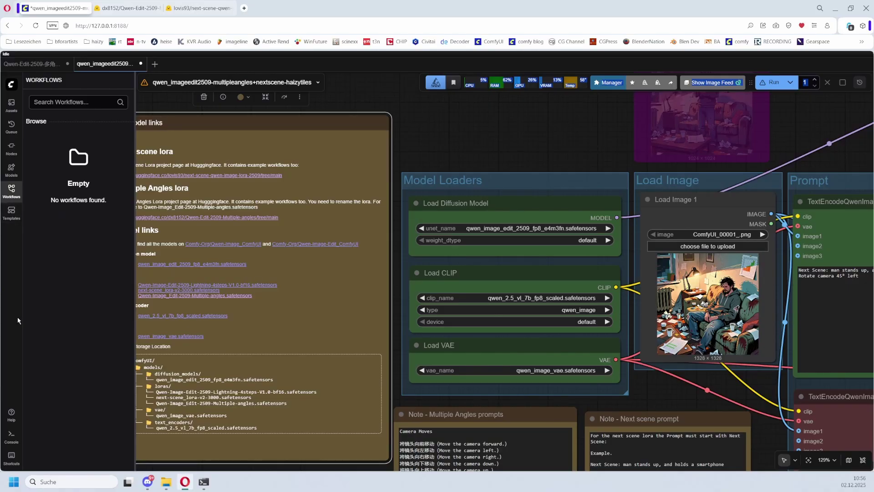
# Load the ComfyUI-QwenVL example workflow template and dismiss the missing-nodes warning
pyautogui.click(11, 84)
pyautogui.click(41, 191)
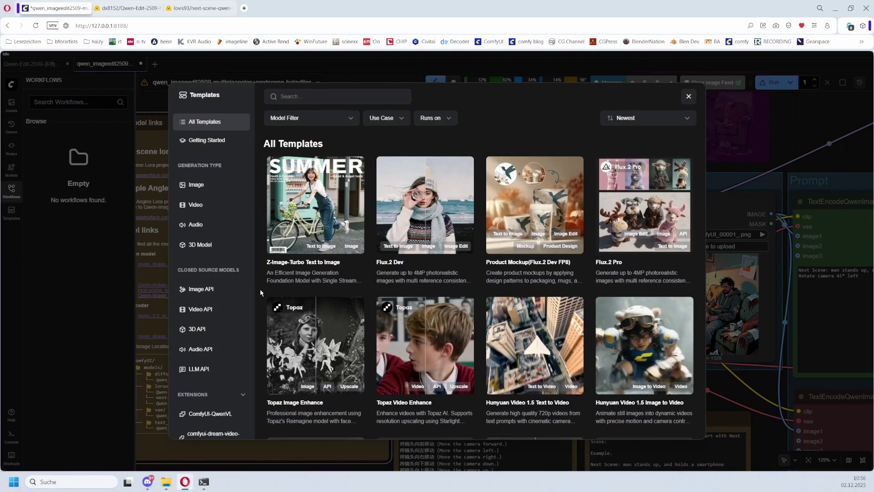
pyautogui.scroll(-2, 234, 372)
pyautogui.scroll(-1, 234, 372)
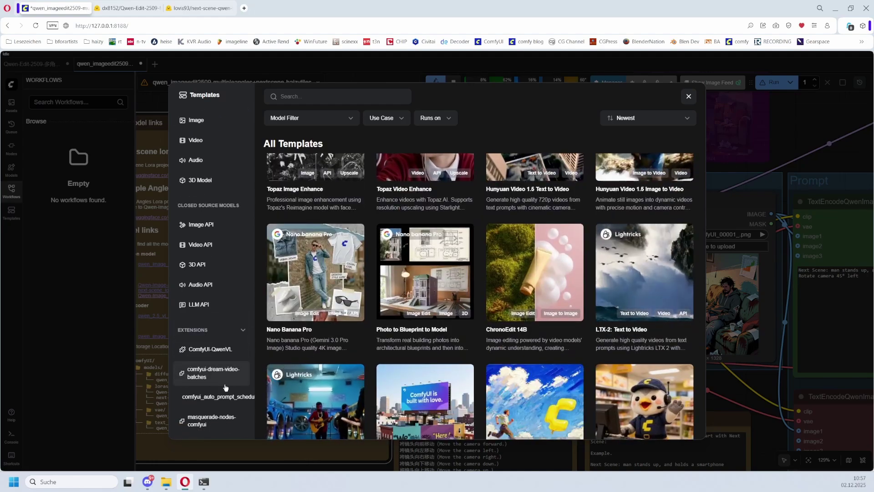
pyautogui.click(213, 350)
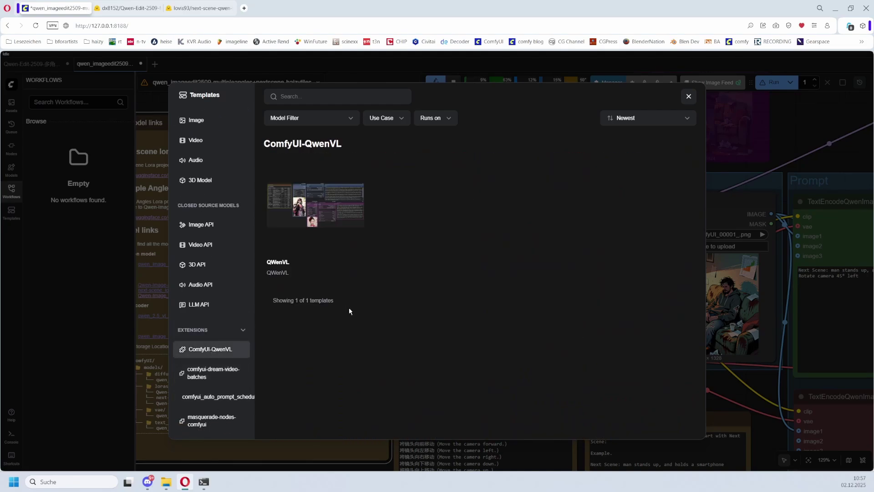
pyautogui.click(332, 211)
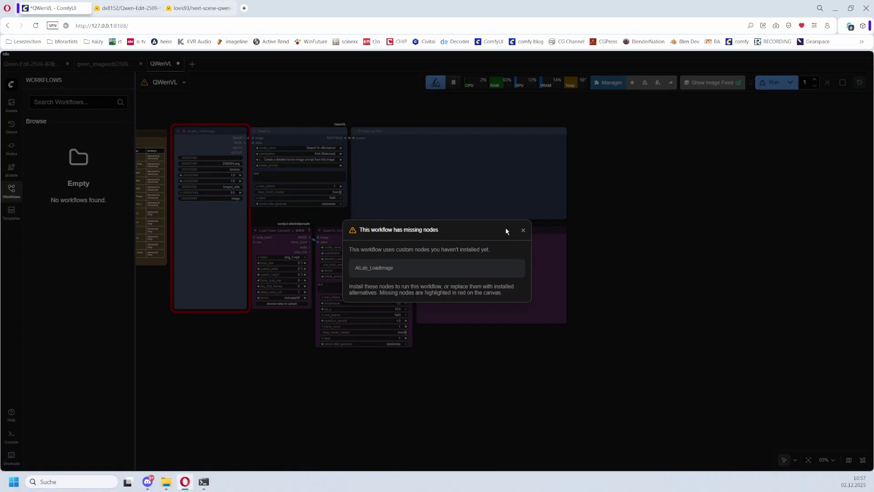
pyautogui.click(523, 230)
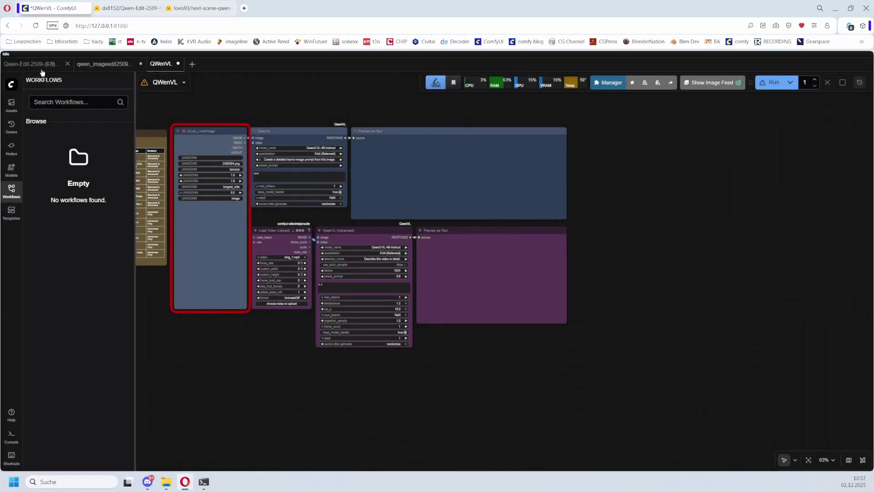
# Load the auto_prompt_schedule_example_workflow template from the comfyui_auto_prompt_schedule extension
pyautogui.click(13, 84)
pyautogui.click(40, 192)
pyautogui.scroll(-2, 223, 319)
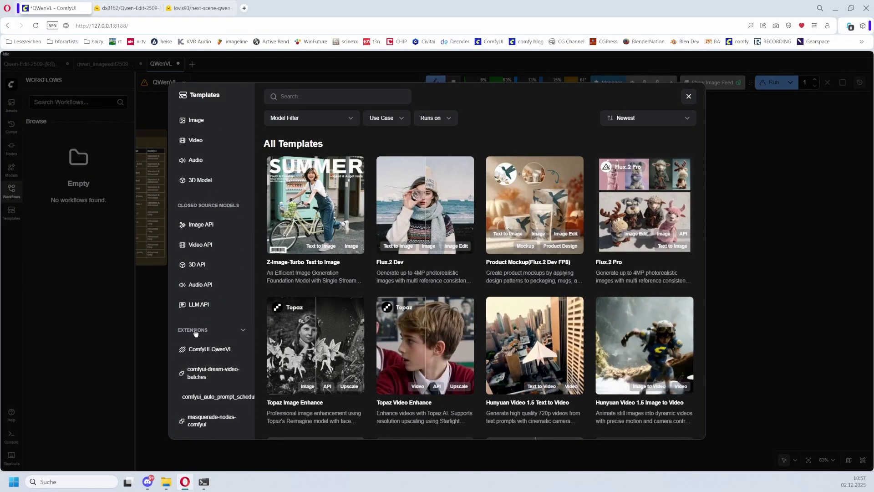
pyautogui.click(209, 397)
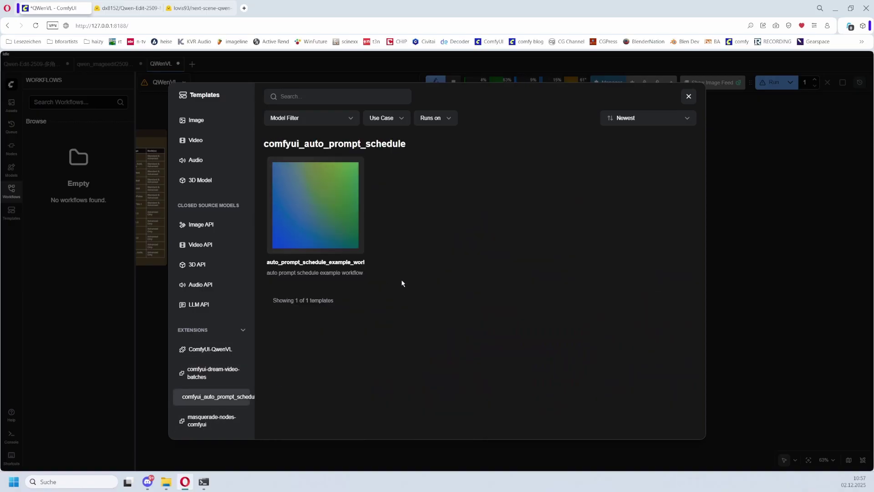
pyautogui.click(307, 266)
pyautogui.scroll(-6, 416, 262)
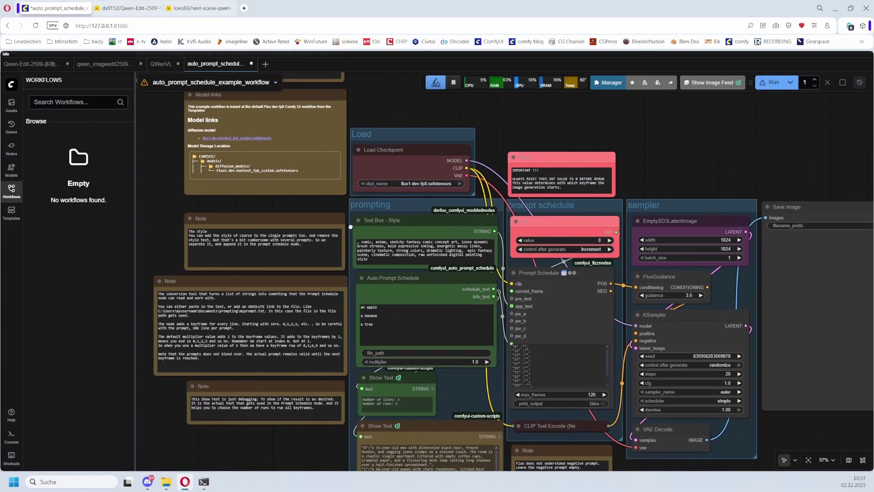
pyautogui.moveTo(371, 162); pyautogui.dragTo(352, 228)
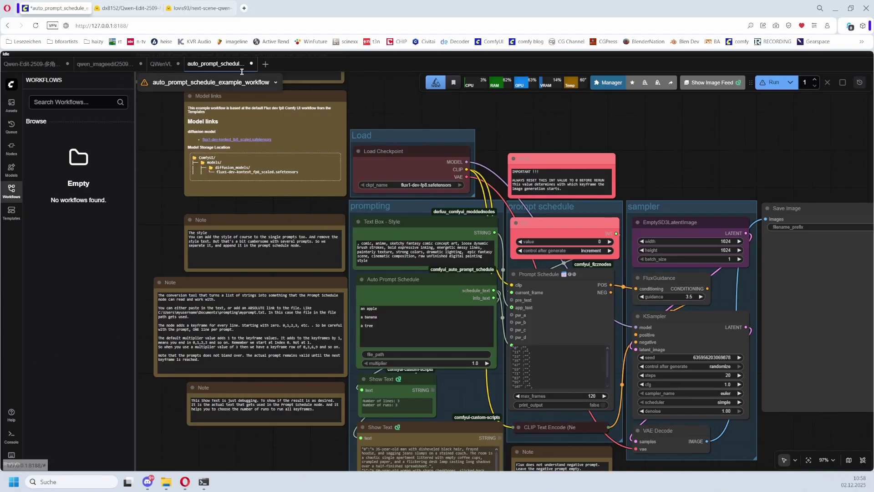
# From the QWenVL workflow, mark the missing ComfyUI-RMBG node pack for installation in Manager
pyautogui.click(162, 65)
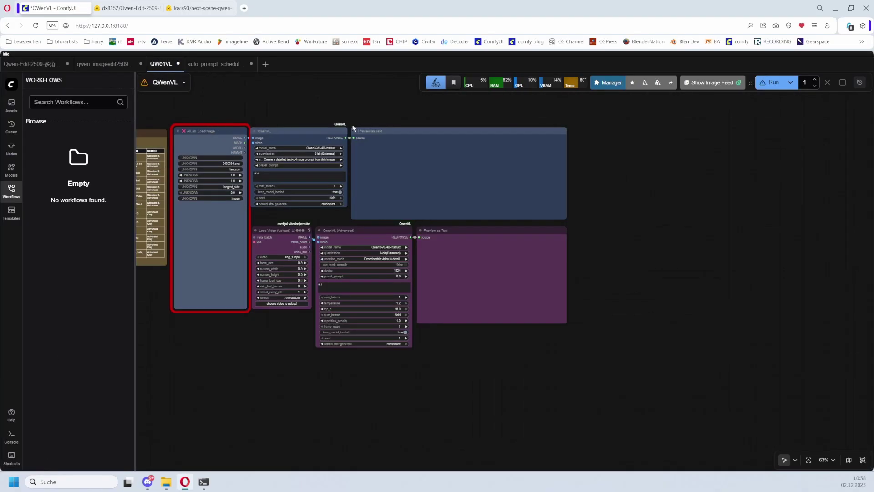
pyautogui.click(607, 83)
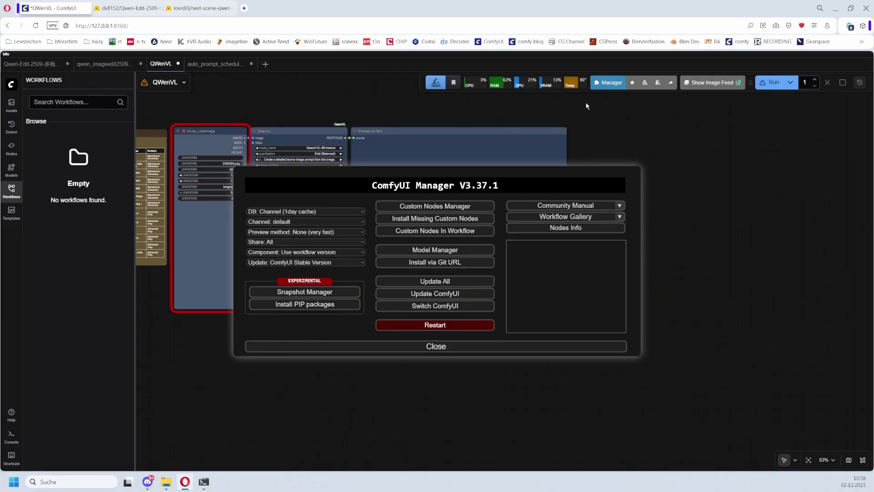
pyautogui.click(449, 222)
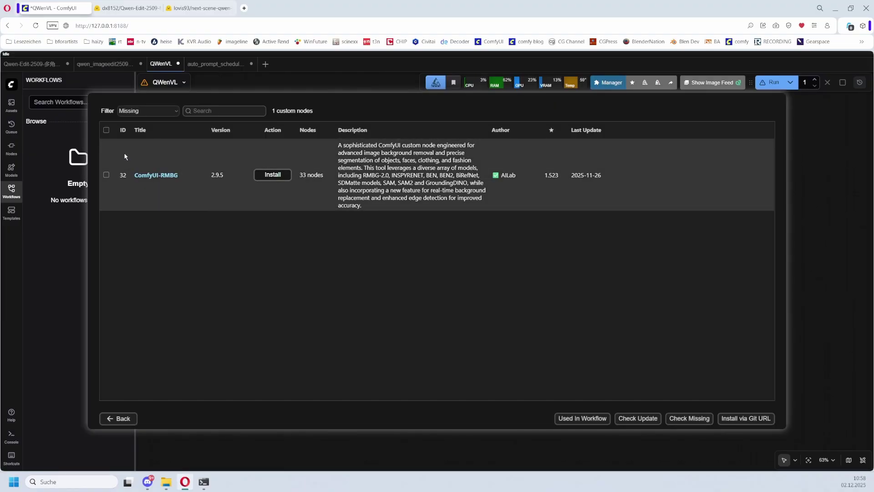
pyautogui.click(121, 150)
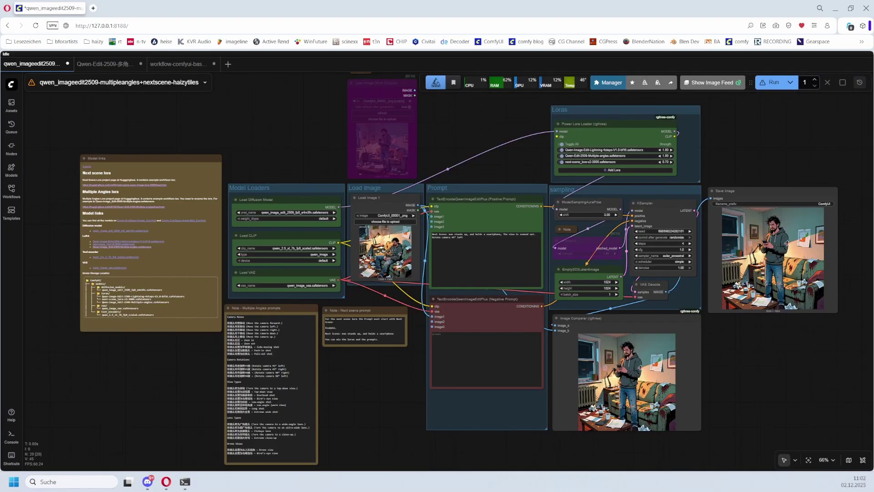
# Look over the Qwen-Edit-2509 multiple-angles and next-scene-v2 workflows, repositioning the next-scene graph
pyautogui.click(116, 64)
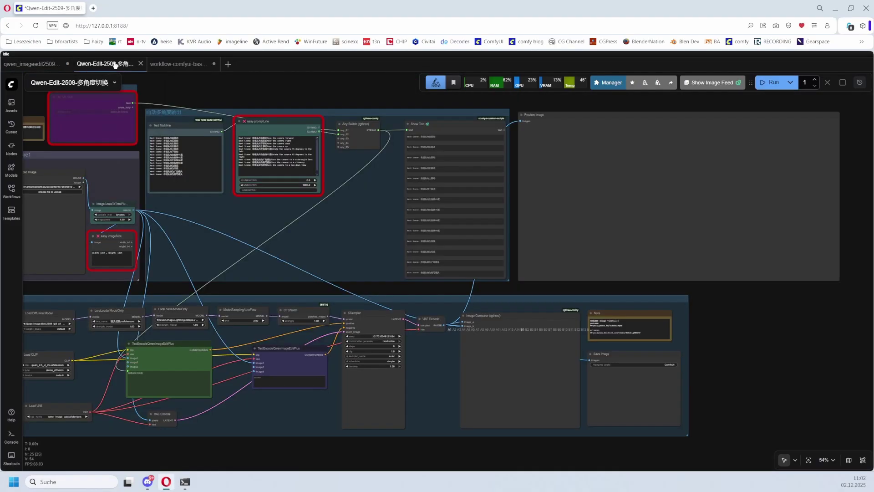
pyautogui.click(174, 68)
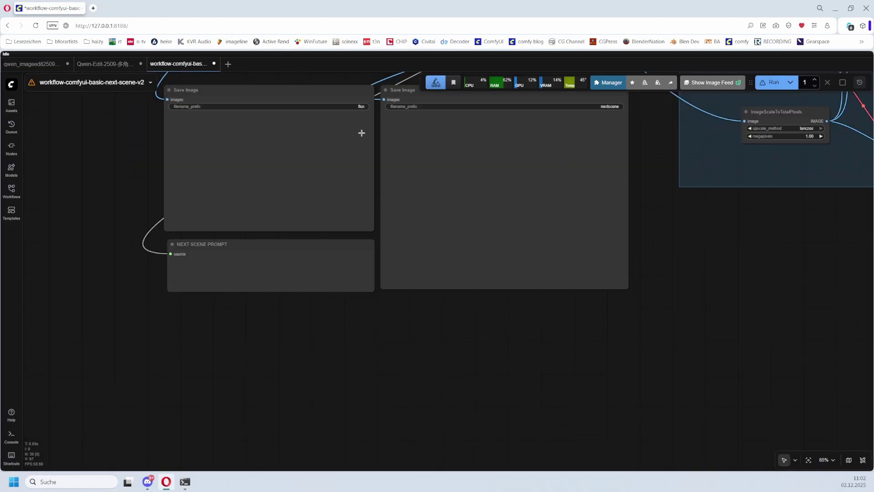
pyautogui.scroll(-5, 338, 286)
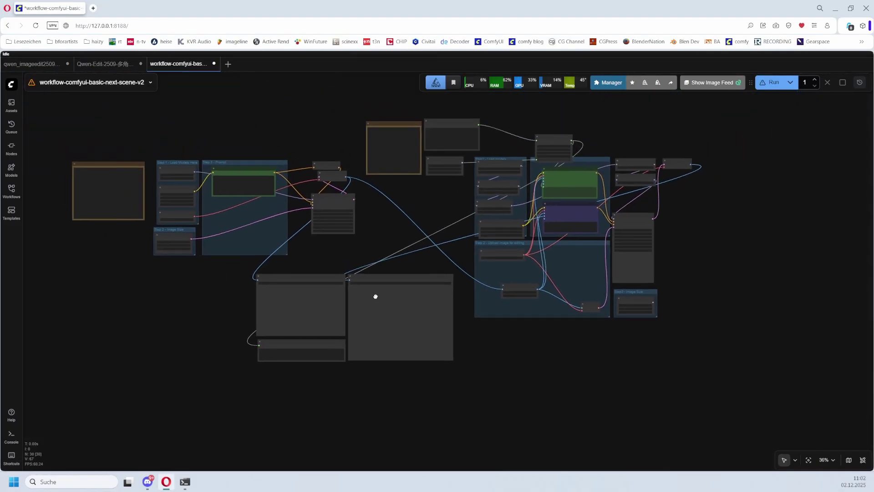
pyautogui.scroll(2, 377, 292)
pyautogui.scroll(2, 435, 248)
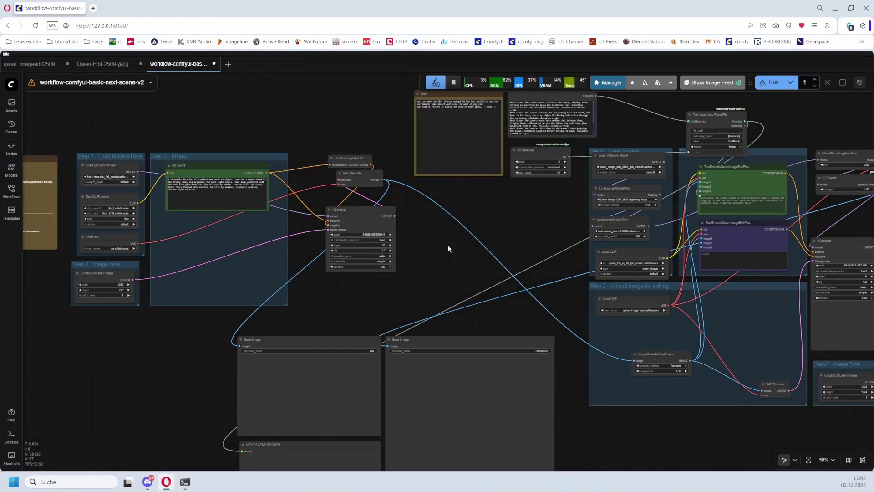
pyautogui.moveTo(444, 255); pyautogui.dragTo(386, 243)
# Check the combined qwen_imageedit2509 workflow, then view the multiple-angles workflow's lower node group
pyautogui.click(31, 63)
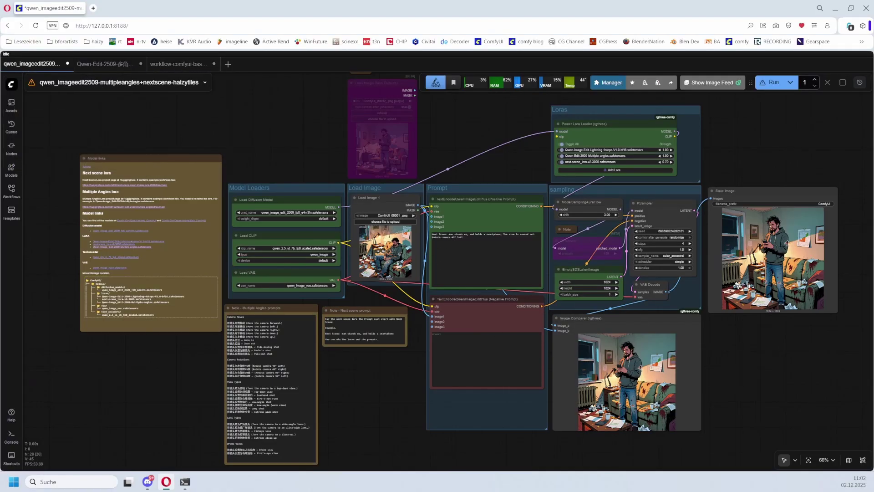
pyautogui.click(119, 65)
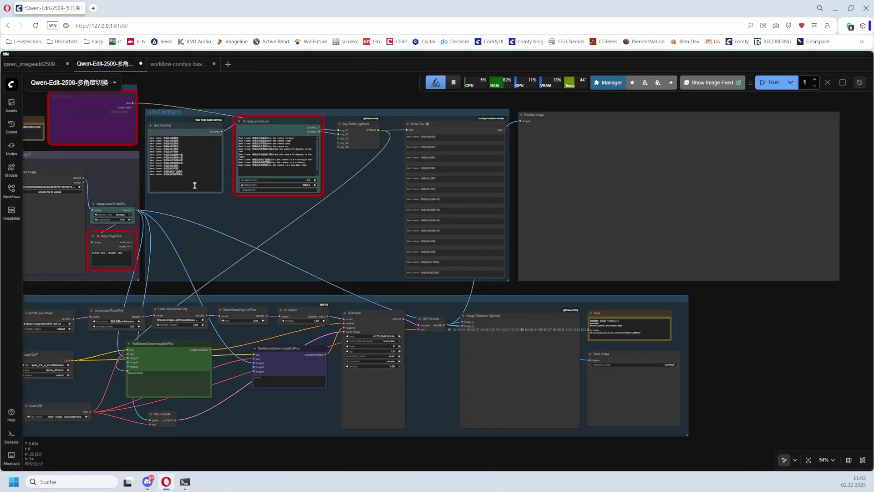
pyautogui.scroll(5, 214, 202)
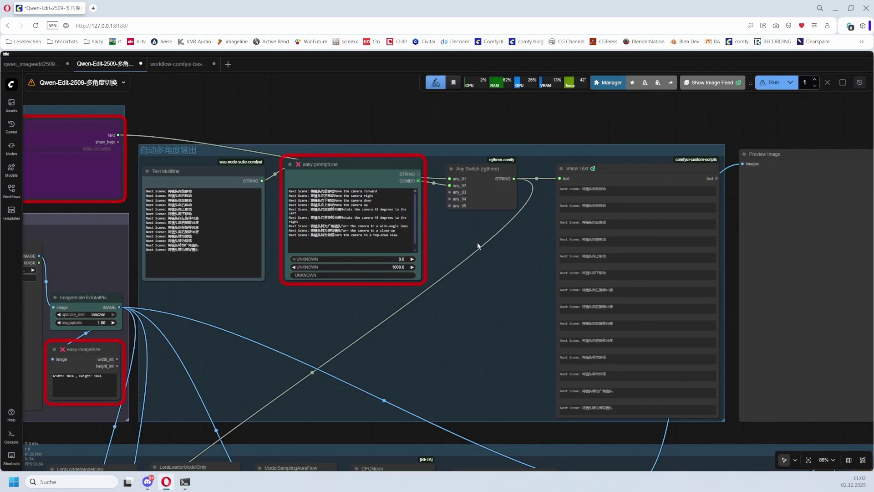
pyautogui.scroll(-2, 354, 286)
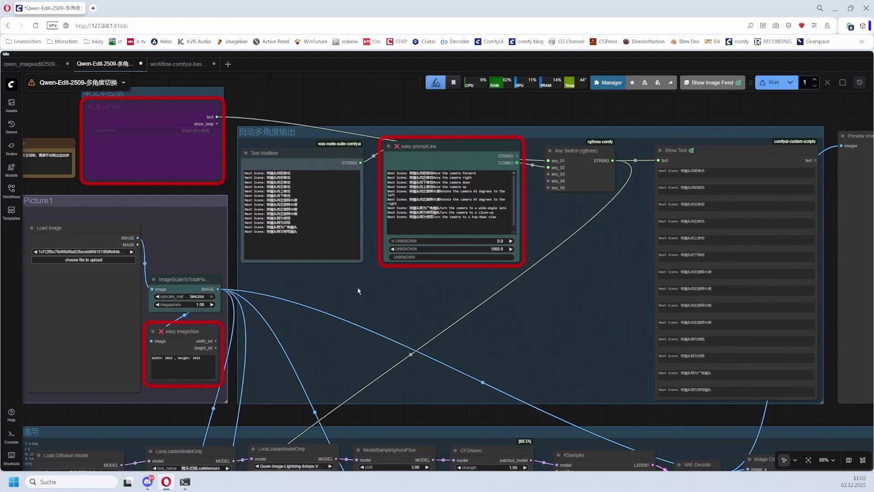
pyautogui.scroll(-1, 354, 286)
pyautogui.moveTo(400, 302); pyautogui.dragTo(337, 241)
# Bring the workflow-comfyui-basic-next-scene-v2 graph into view
pyautogui.click(179, 69)
pyautogui.moveTo(410, 207); pyautogui.dragTo(221, 285)
pyautogui.scroll(1, 336, 225)
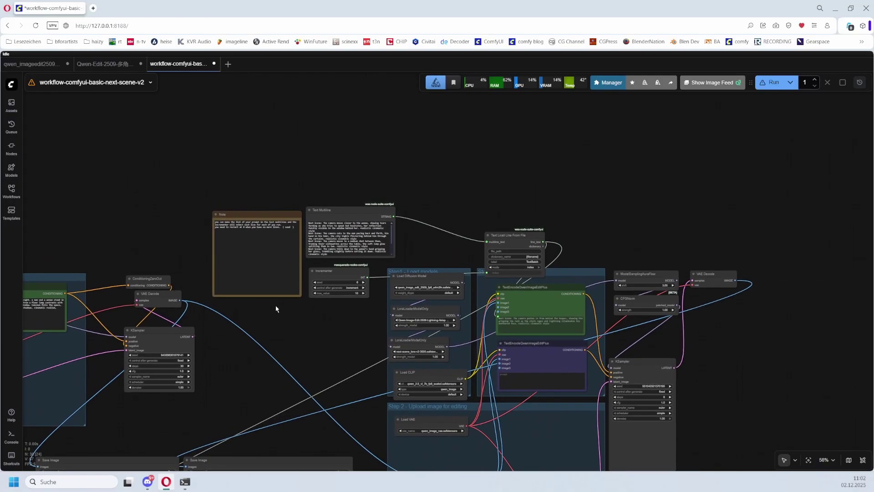
# Widen the Text Multiline node so Next Scene lines fit, then inspect the Incrementer node
pyautogui.scroll(9, 341, 218)
pyautogui.moveTo(644, 323); pyautogui.dragTo(836, 269)
pyautogui.click(347, 342)
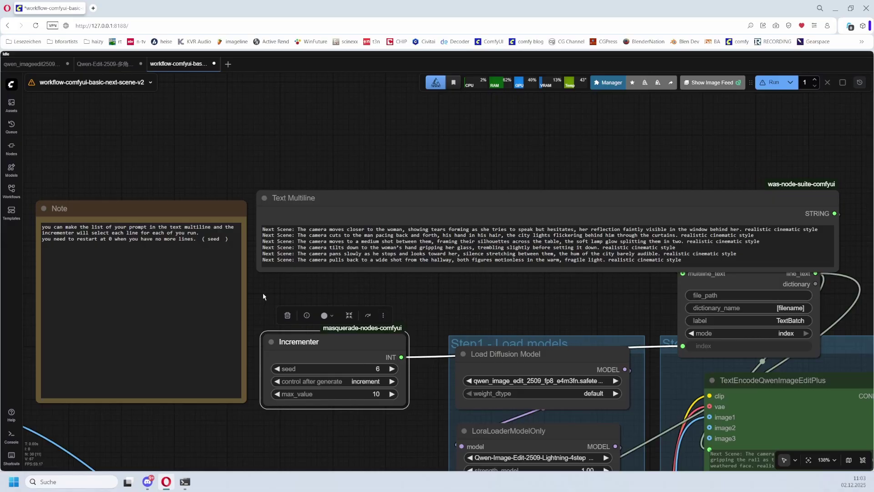
pyautogui.scroll(-5, 342, 283)
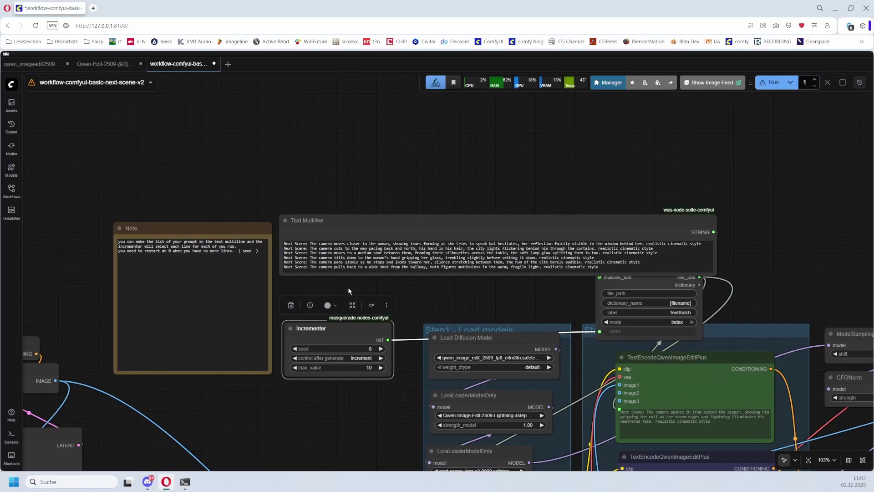
pyautogui.moveTo(344, 282); pyautogui.dragTo(375, 146)
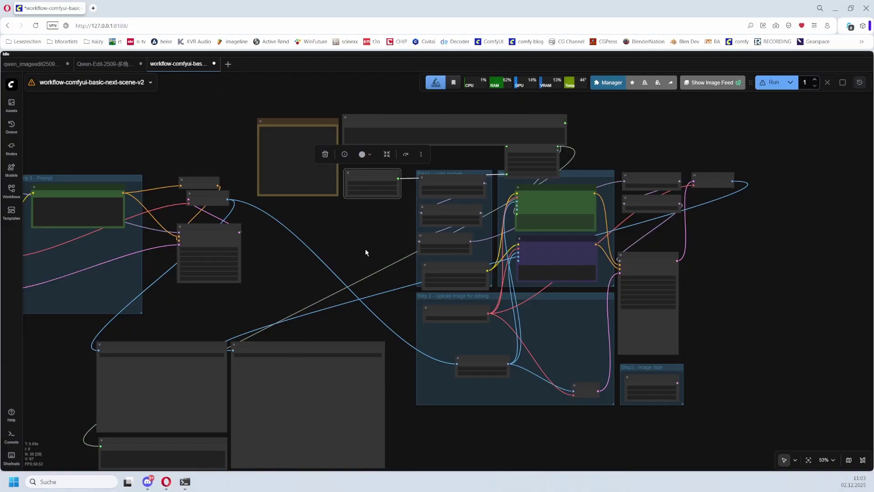
# On the combined workflow, review the Loras group, prompt, standing-man output and Image Comparer result
pyautogui.click(28, 64)
pyautogui.scroll(10, 174, 223)
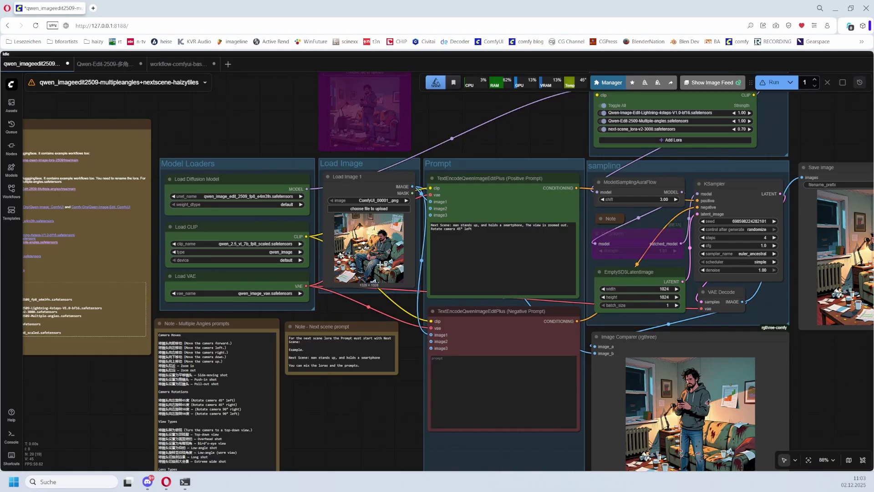
pyautogui.moveTo(543, 198); pyautogui.dragTo(270, 270)
pyautogui.scroll(8, 349, 192)
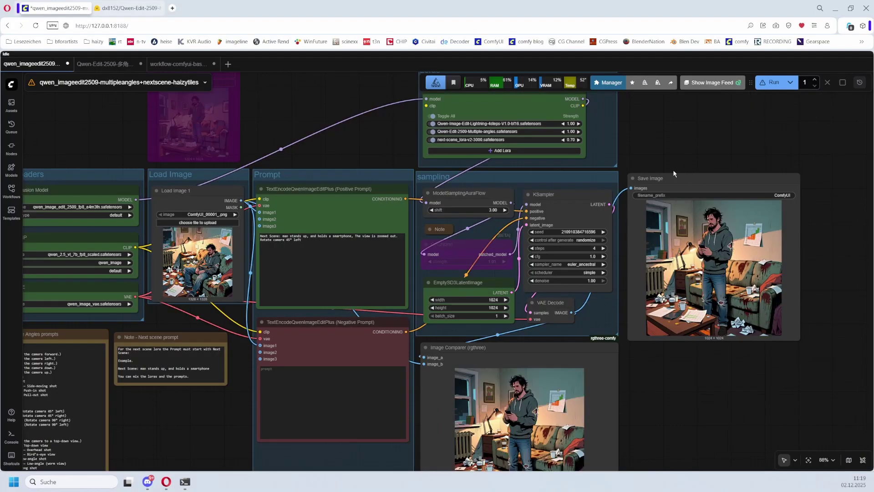
pyautogui.moveTo(673, 172); pyautogui.dragTo(537, 230)
pyautogui.scroll(2, 409, 219)
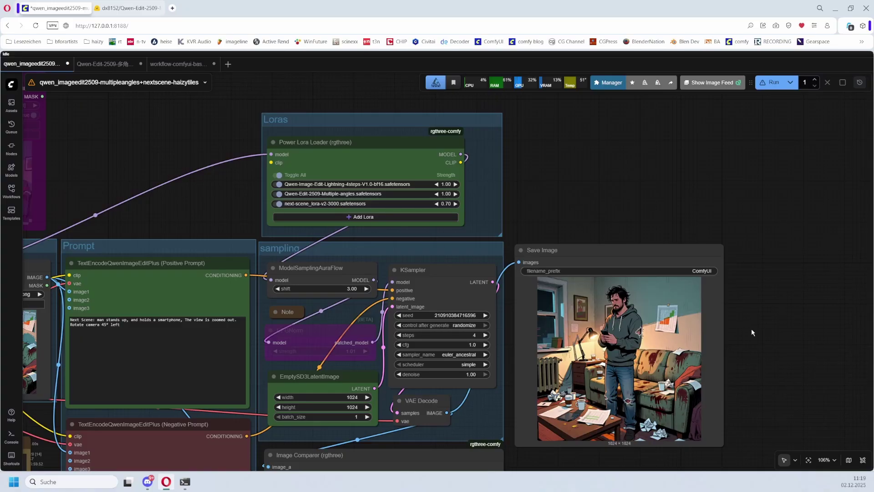
pyautogui.moveTo(764, 333); pyautogui.dragTo(828, 216)
pyautogui.scroll(-1, 730, 356)
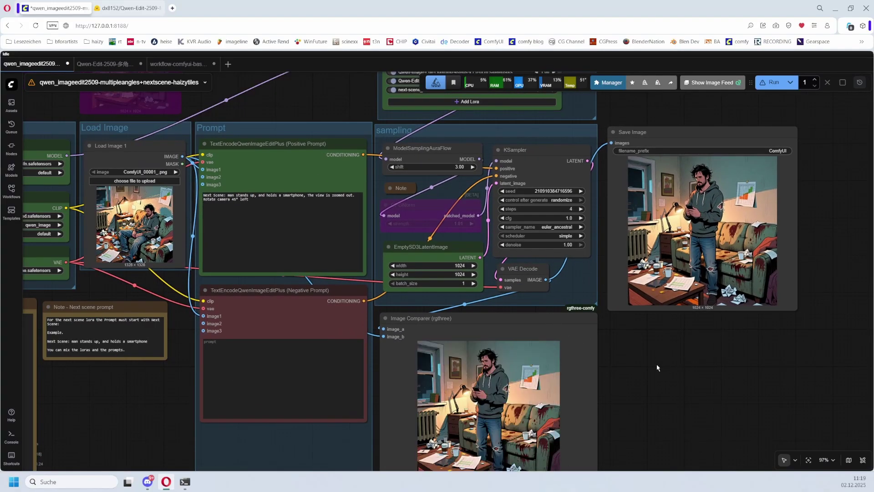
pyautogui.moveTo(655, 362); pyautogui.dragTo(628, 408)
pyautogui.scroll(-2, 655, 368)
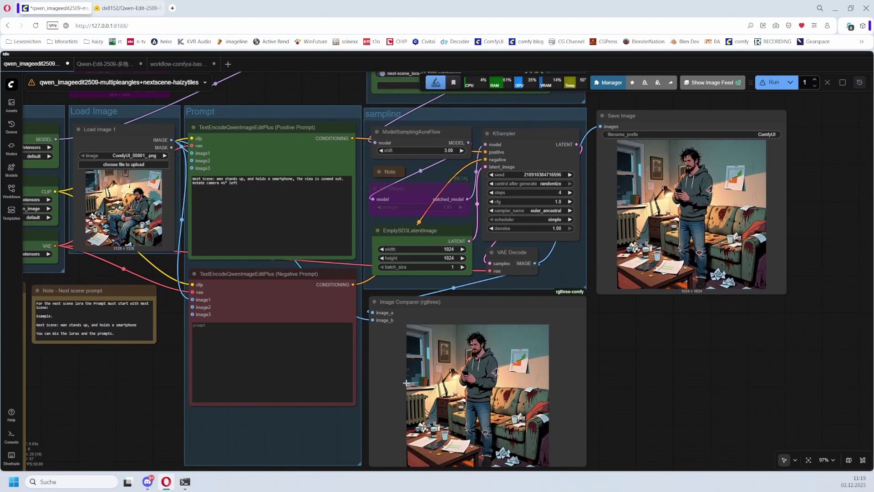
pyautogui.scroll(2, 733, 351)
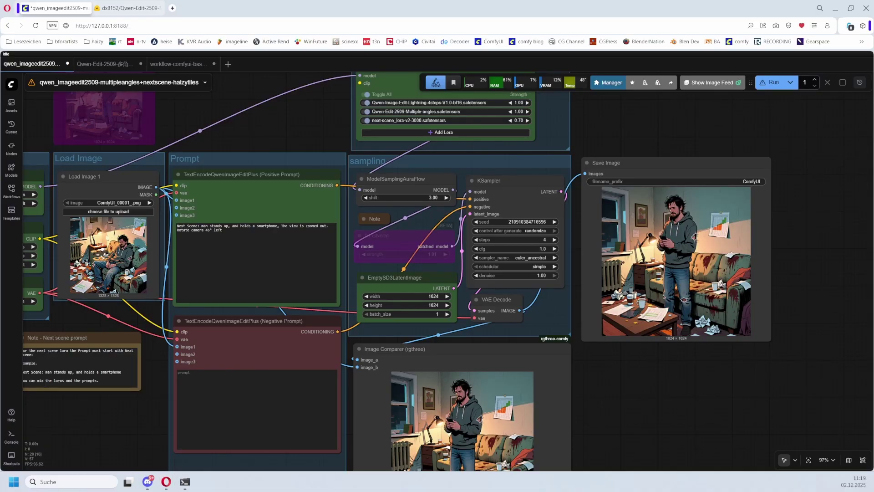
pyautogui.hscroll(-5, 264, 421)
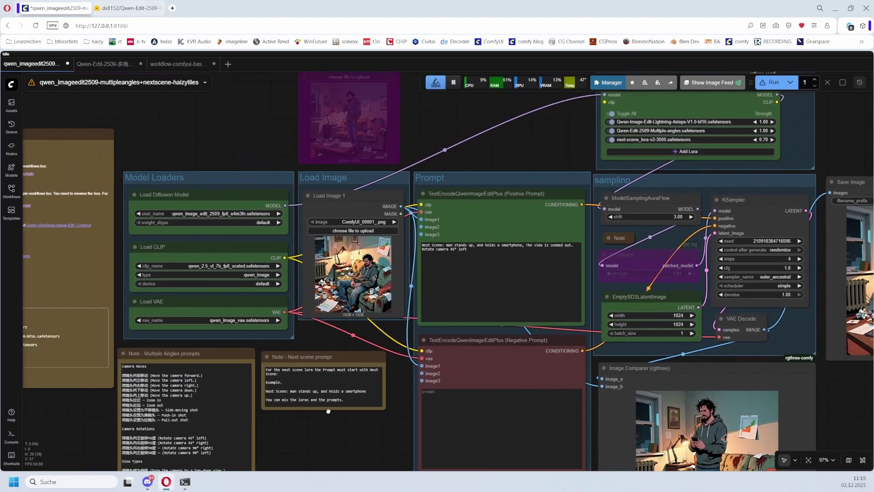
pyautogui.hscroll(-3, 338, 410)
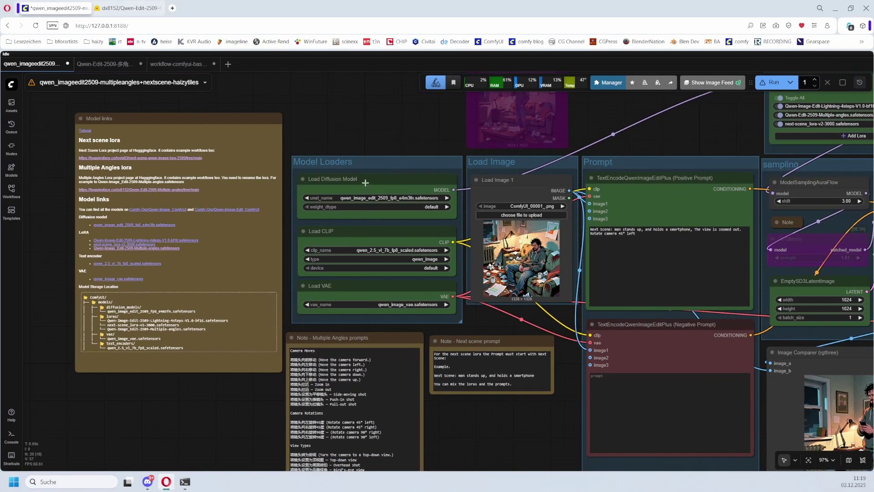
pyautogui.click(344, 287)
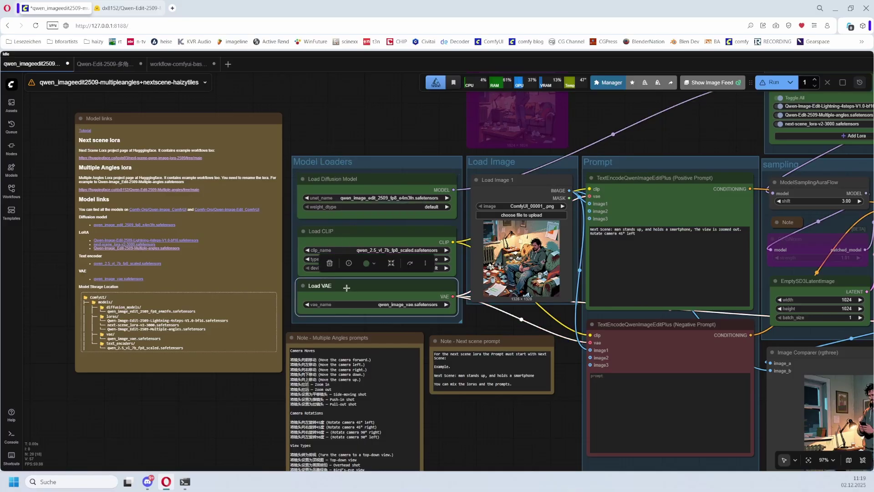
pyautogui.scroll(5, 123, 280)
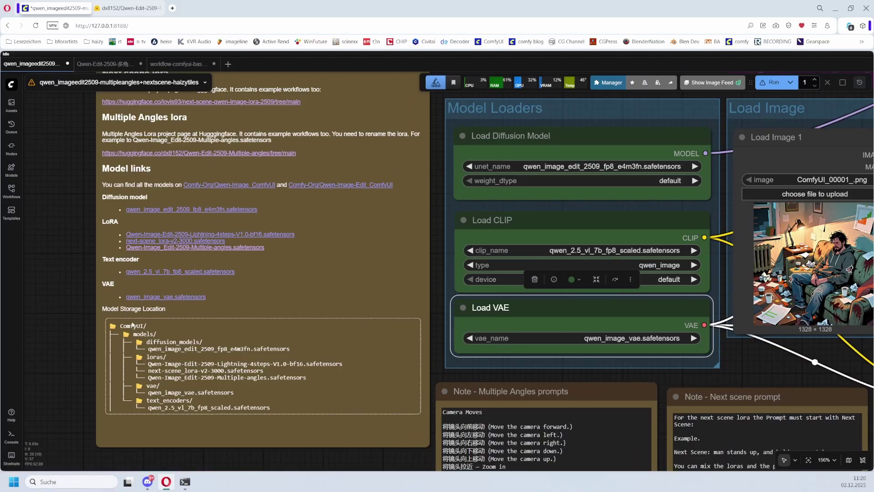
pyautogui.hscroll(5, 455, 260)
pyautogui.scroll(2, 455, 260)
pyautogui.scroll(-4, 376, 276)
pyautogui.scroll(3, 354, 163)
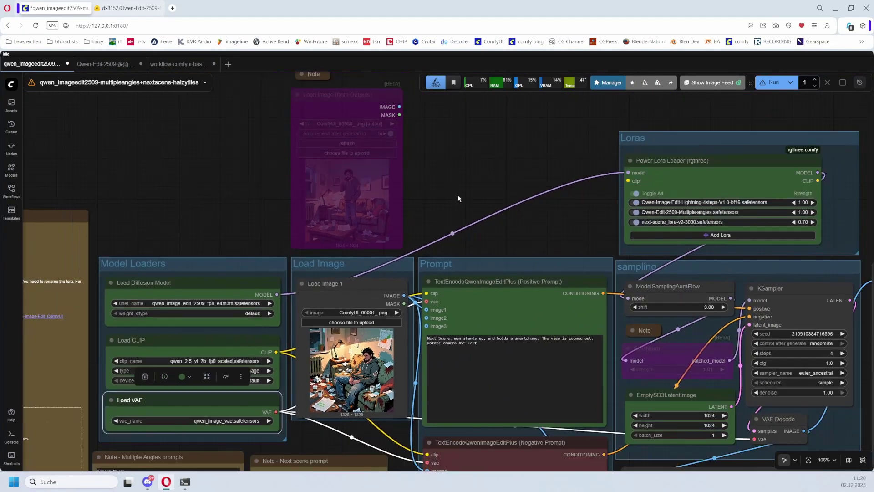
pyautogui.click(338, 137)
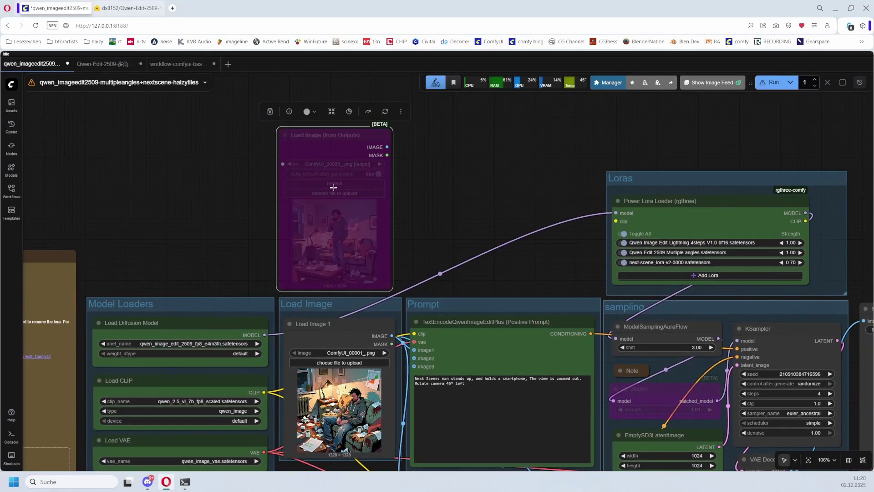
pyautogui.click(339, 328)
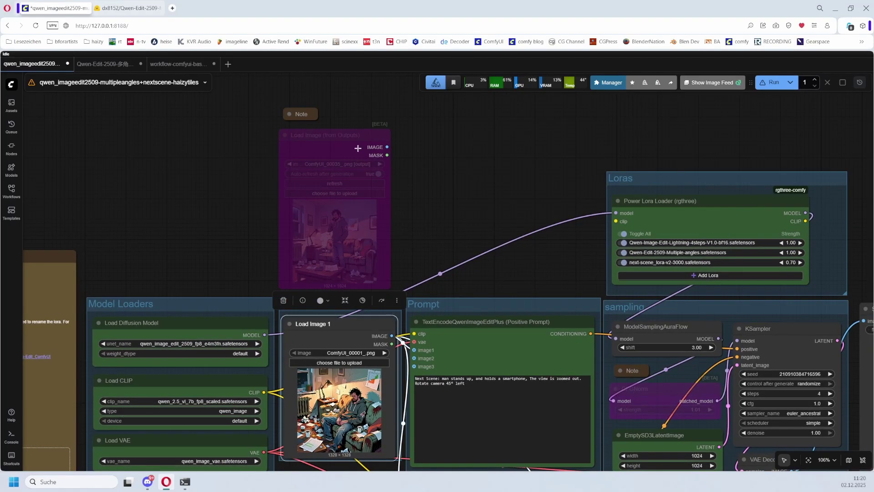
pyautogui.click(337, 139)
pyautogui.scroll(4, 417, 200)
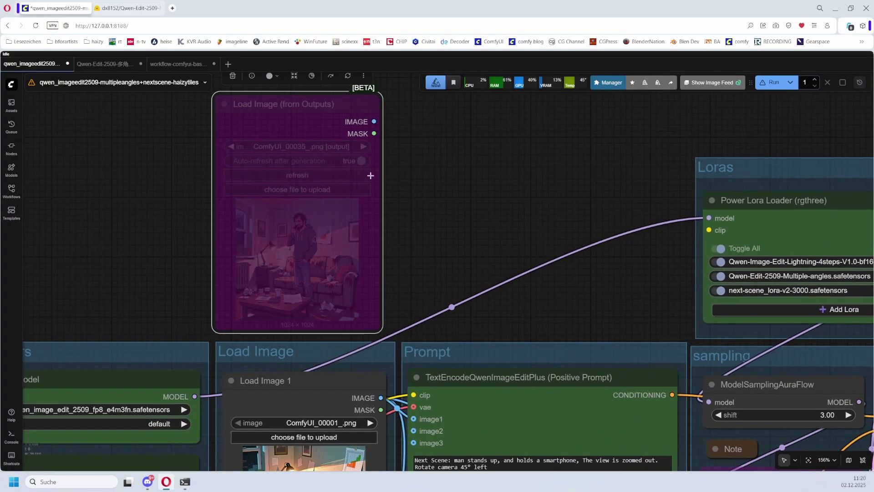
pyautogui.rightClick(298, 104)
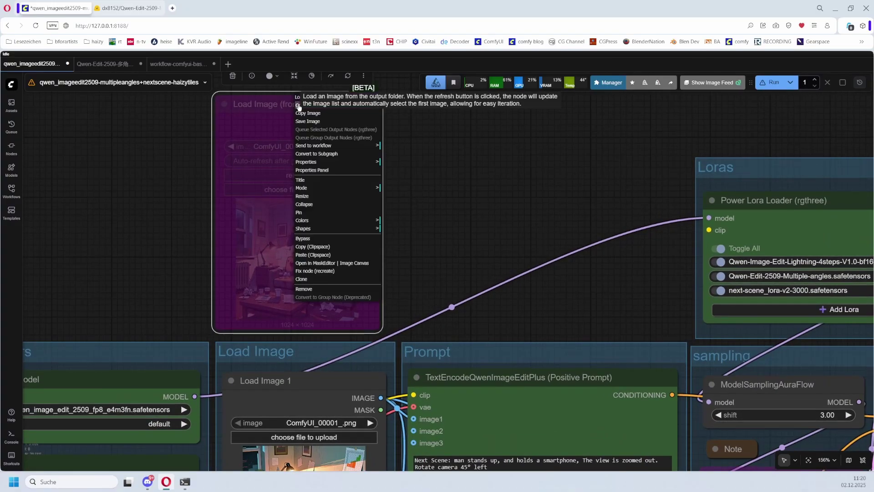
pyautogui.click(311, 247)
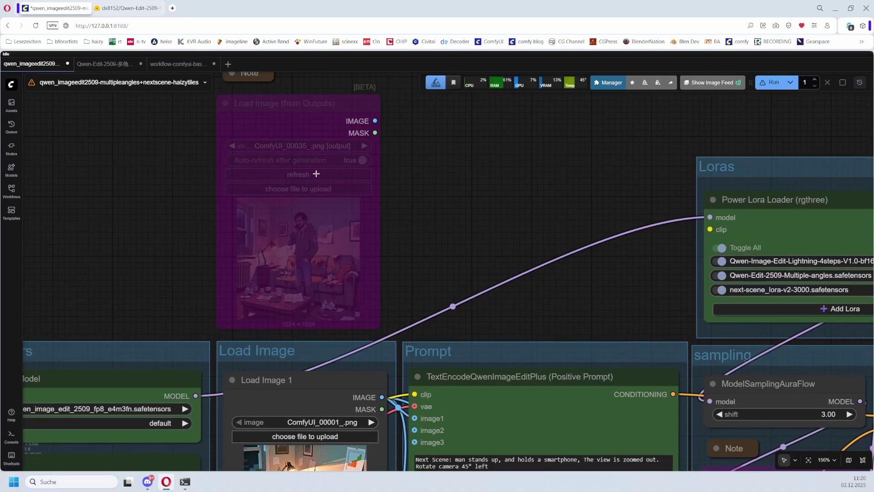
pyautogui.click(286, 104)
pyautogui.rightClick(286, 104)
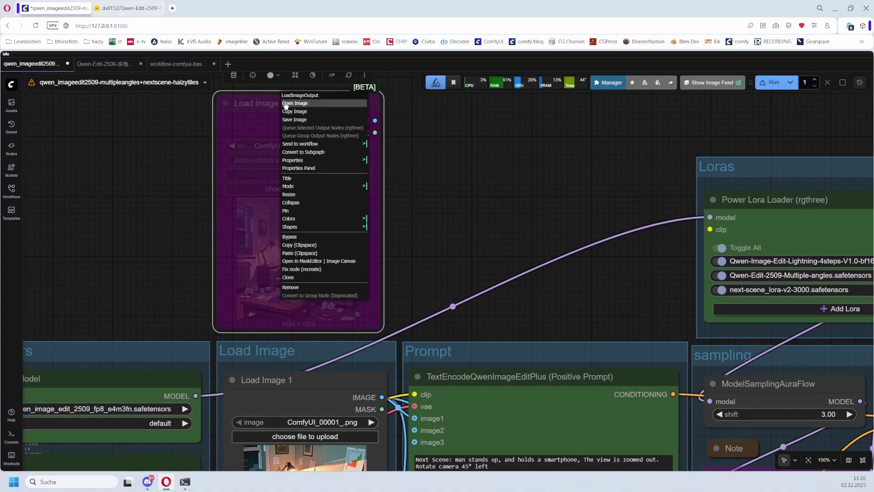
pyautogui.click(293, 383)
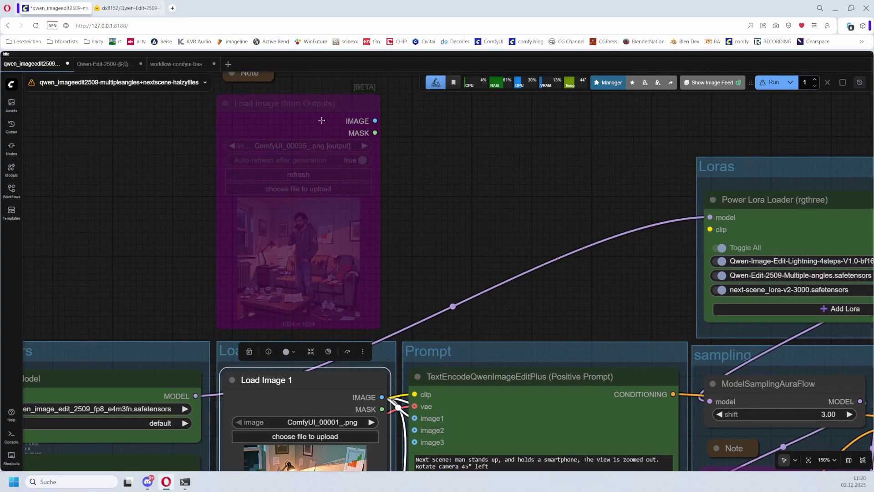
pyautogui.scroll(-3, 430, 360)
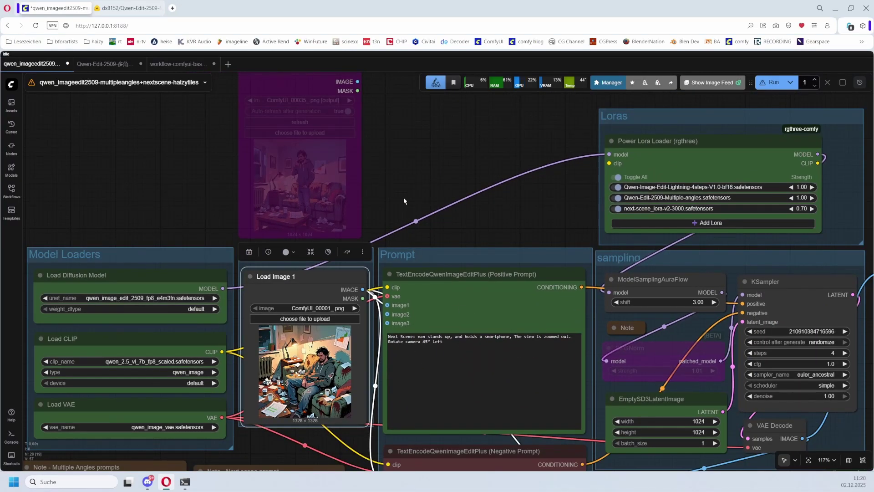
pyautogui.moveTo(379, 180); pyautogui.dragTo(350, 196)
pyautogui.click(290, 148)
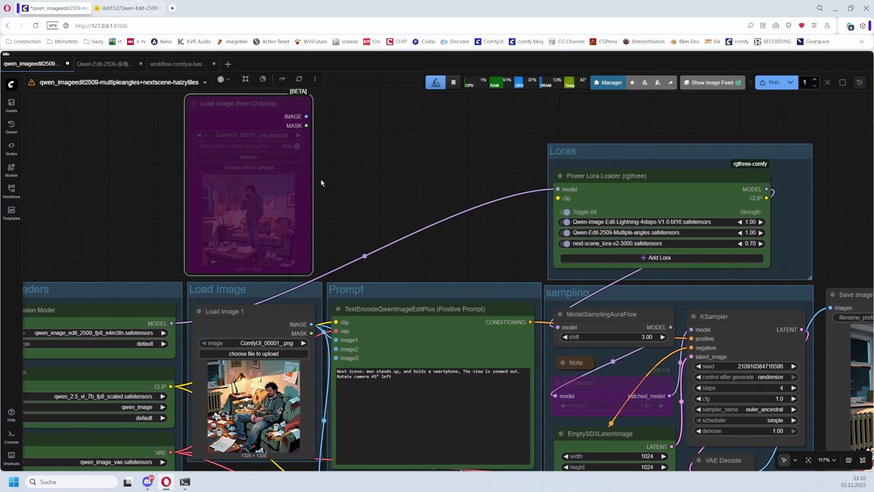
pyautogui.scroll(-2, 332, 210)
# Bypass the original Load Image node and re-enable Load Image (from Outputs)
pyautogui.moveTo(342, 217); pyautogui.dragTo(275, 211)
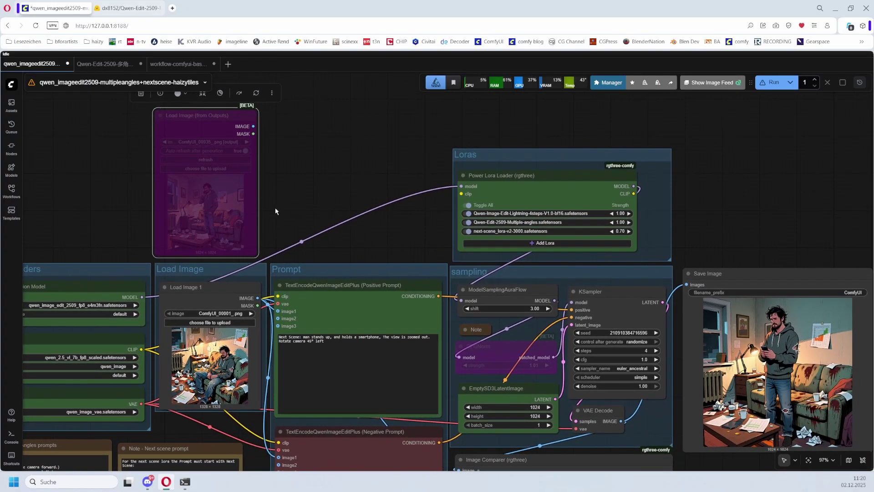
pyautogui.click(224, 290)
pyautogui.rightClick(224, 290)
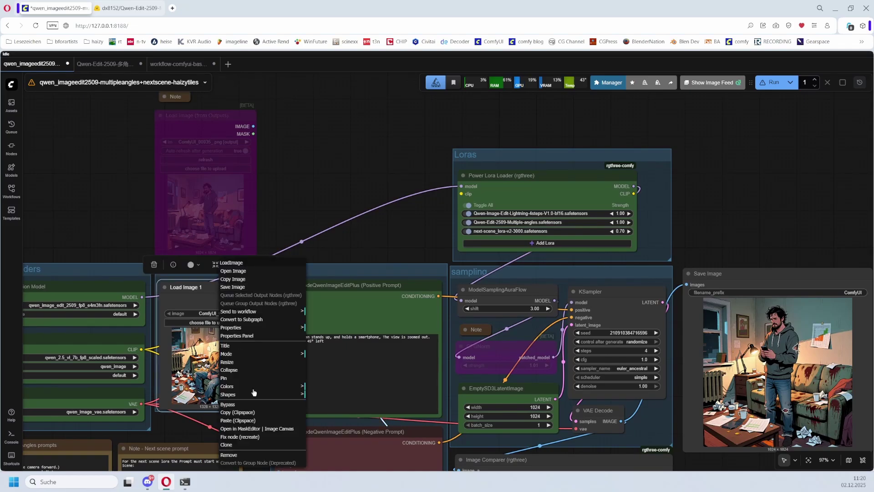
pyautogui.click(229, 405)
pyautogui.rightClick(210, 120)
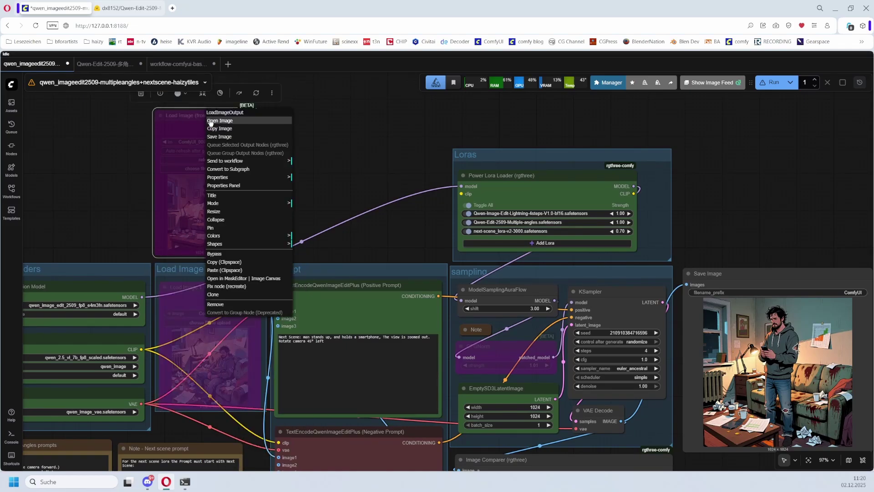
pyautogui.click(227, 254)
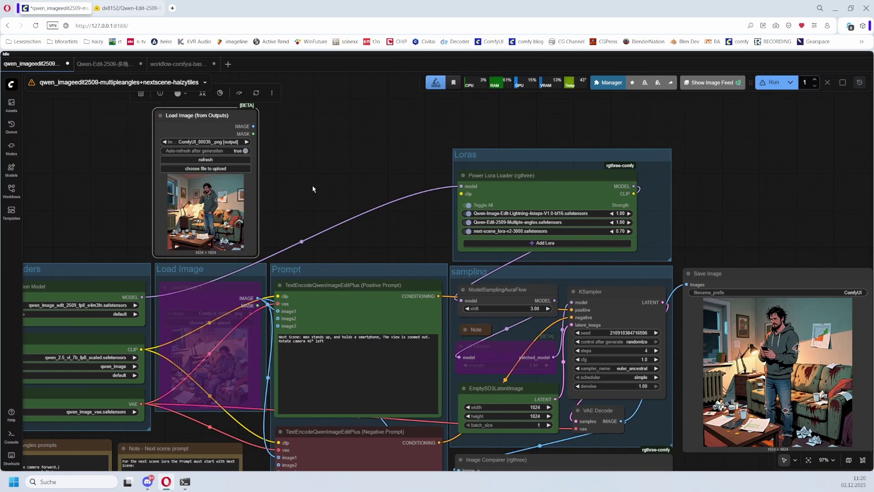
# Connect the outputs loader's IMAGE to both positive and negative TextEncode image inputs
pyautogui.scroll(-3, 325, 207)
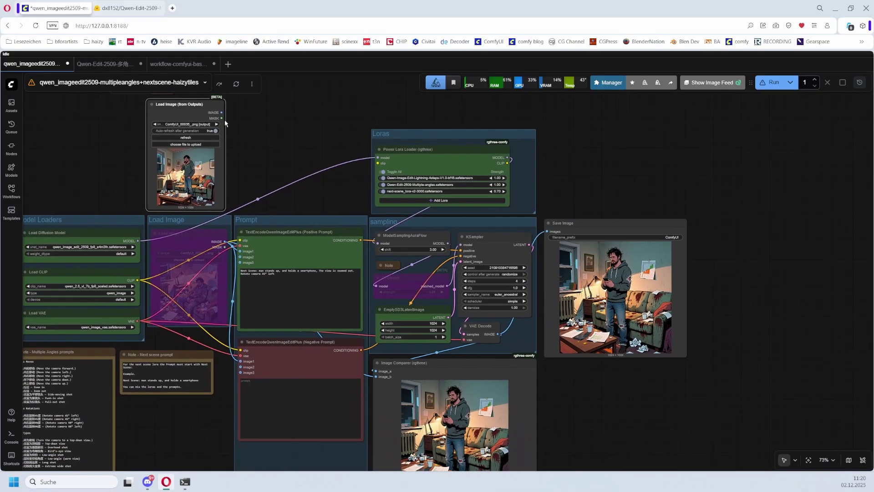
pyautogui.moveTo(221, 112); pyautogui.dragTo(241, 250)
pyautogui.moveTo(222, 112); pyautogui.dragTo(247, 361)
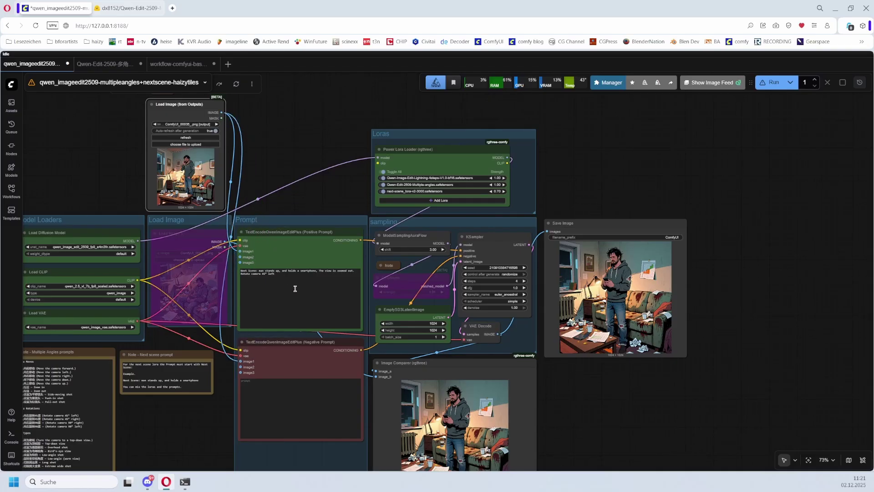
# Link the generated image to Image Comparer image_a and reload the latest output ComfyUI_00035_.png
pyautogui.moveTo(297, 290); pyautogui.dragTo(239, 282)
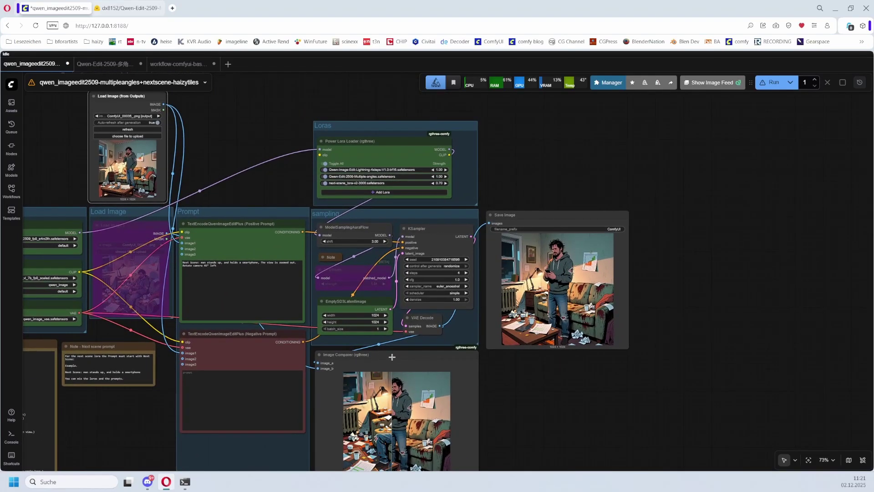
pyautogui.moveTo(392, 356); pyautogui.dragTo(326, 89)
pyautogui.moveTo(182, 142); pyautogui.dragTo(212, 225)
pyautogui.moveTo(194, 191); pyautogui.dragTo(288, 186)
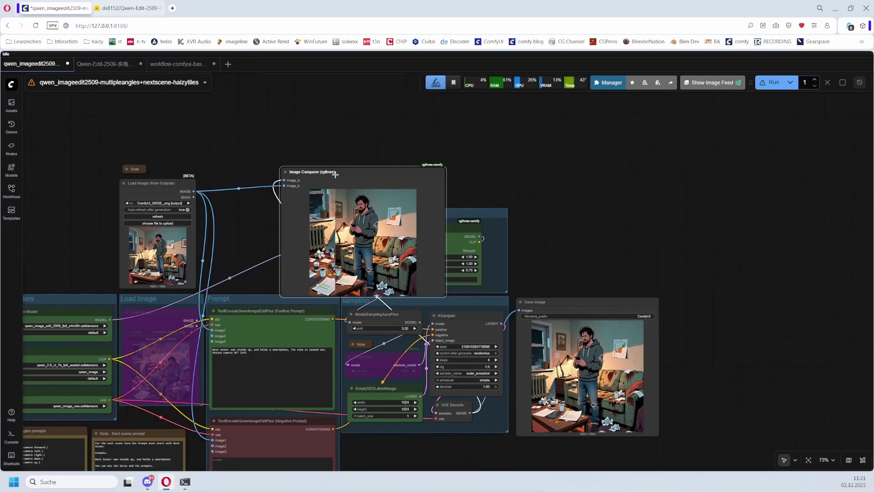
pyautogui.moveTo(334, 170); pyautogui.dragTo(407, 437)
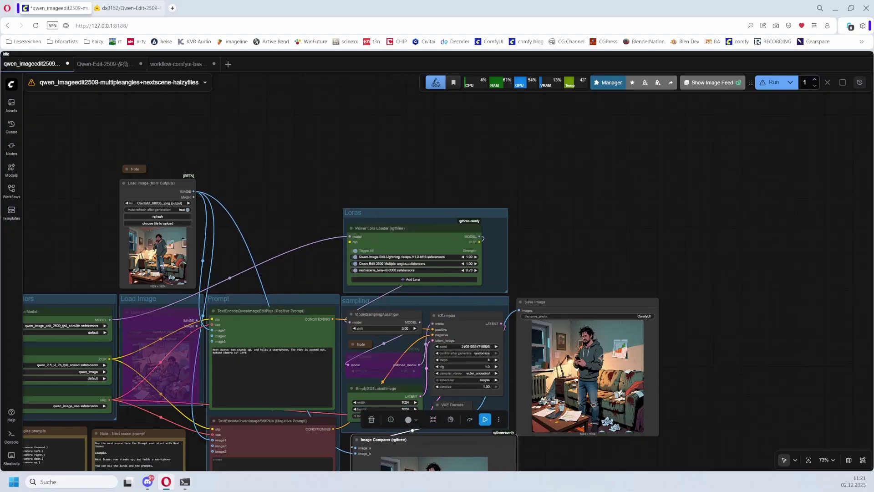
pyautogui.moveTo(271, 234); pyautogui.dragTo(288, 217)
pyautogui.scroll(5, 287, 217)
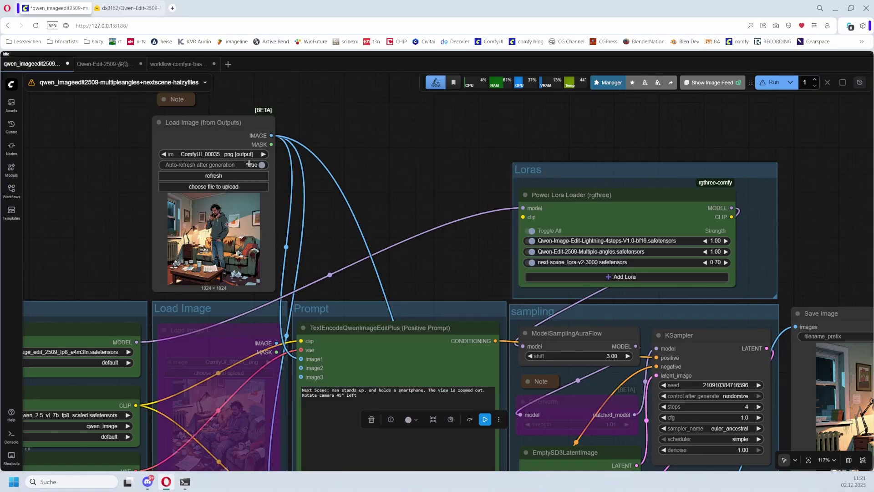
pyautogui.click(224, 175)
# Connect Load Image 1's IMAGE output to the positive prompt's image1 and the Image Comparer's image_a
pyautogui.click(211, 122)
pyautogui.scroll(-5, 307, 208)
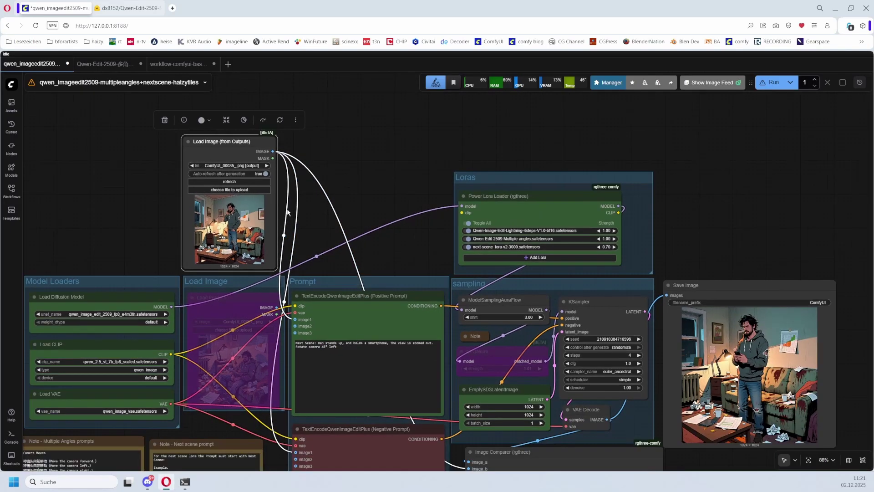
pyautogui.scroll(2, 308, 208)
pyautogui.moveTo(307, 208); pyautogui.dragTo(302, 203)
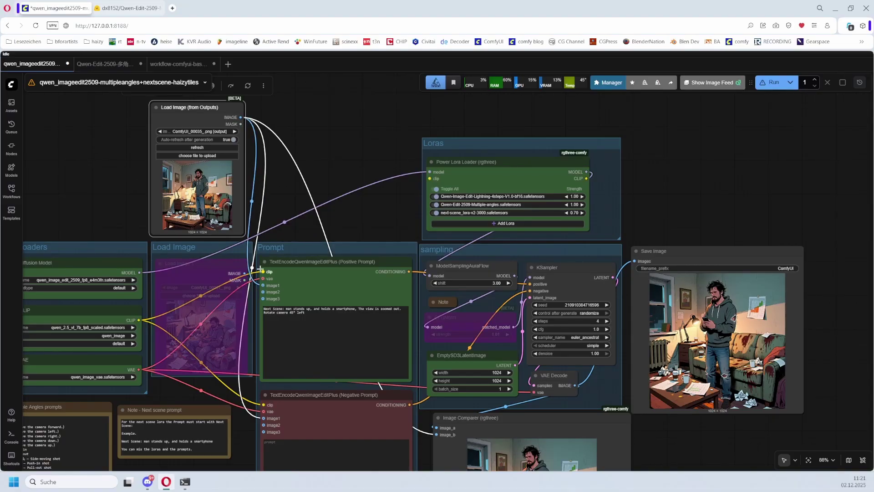
pyautogui.moveTo(243, 274); pyautogui.dragTo(264, 418)
pyautogui.scroll(-3, 417, 337)
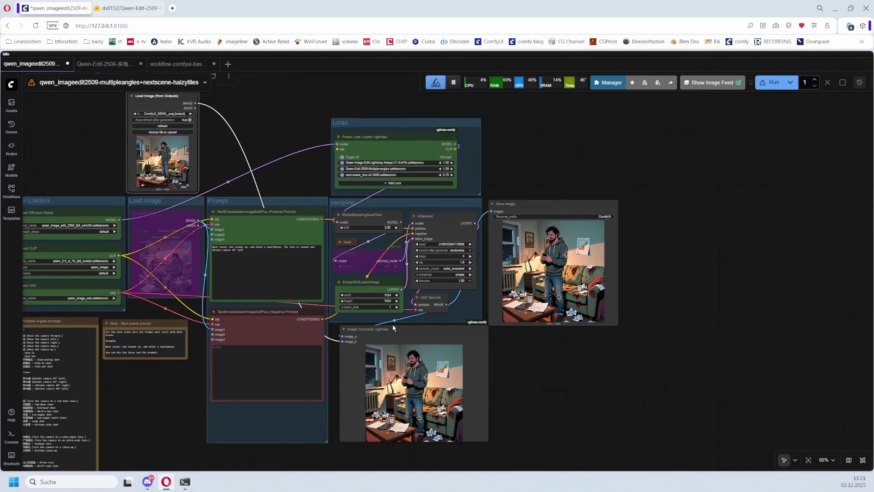
pyautogui.moveTo(416, 337); pyautogui.dragTo(306, 91)
pyautogui.scroll(2, 262, 222)
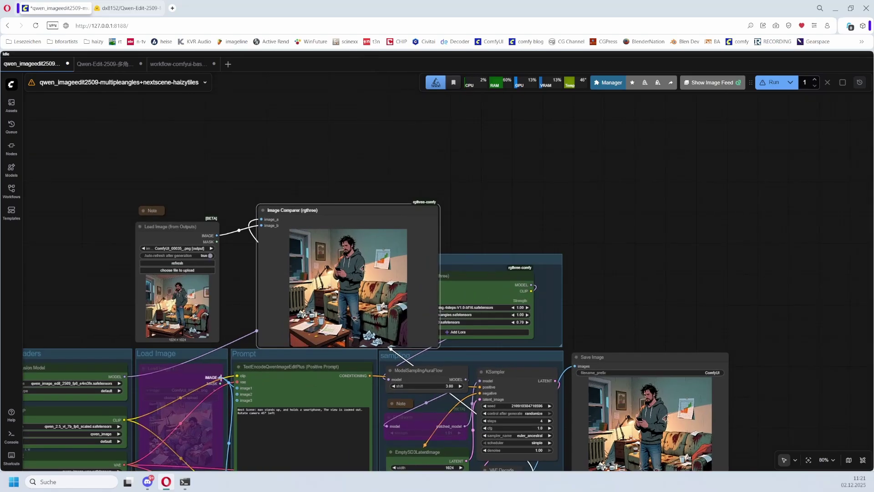
pyautogui.moveTo(221, 377); pyautogui.dragTo(261, 219)
# Bypass Load Image (from Outputs) and re-enable Load Image 1 with the original seated-man image
pyautogui.rightClick(194, 222)
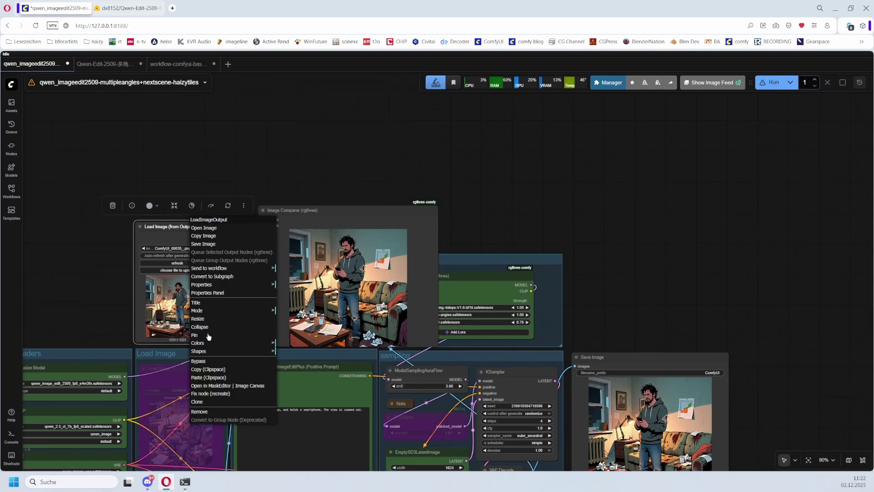
pyautogui.click(198, 362)
pyautogui.moveTo(501, 228); pyautogui.dragTo(527, 107)
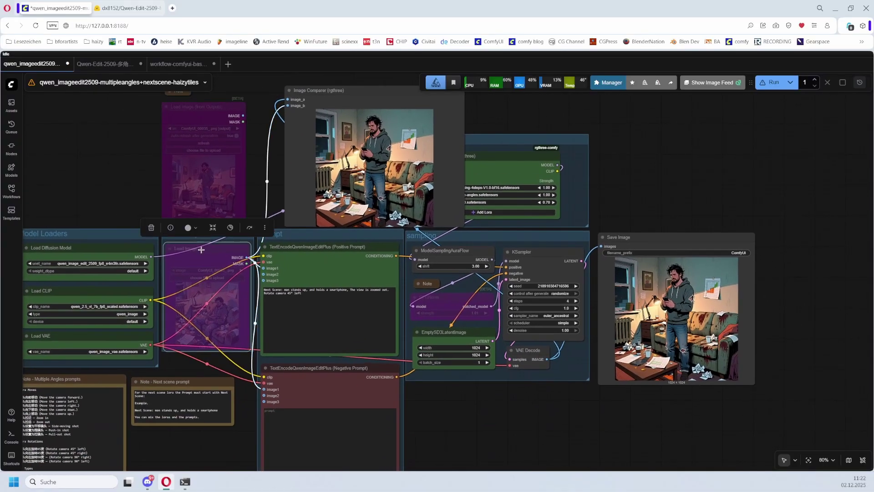
pyautogui.rightClick(203, 246)
pyautogui.click(207, 383)
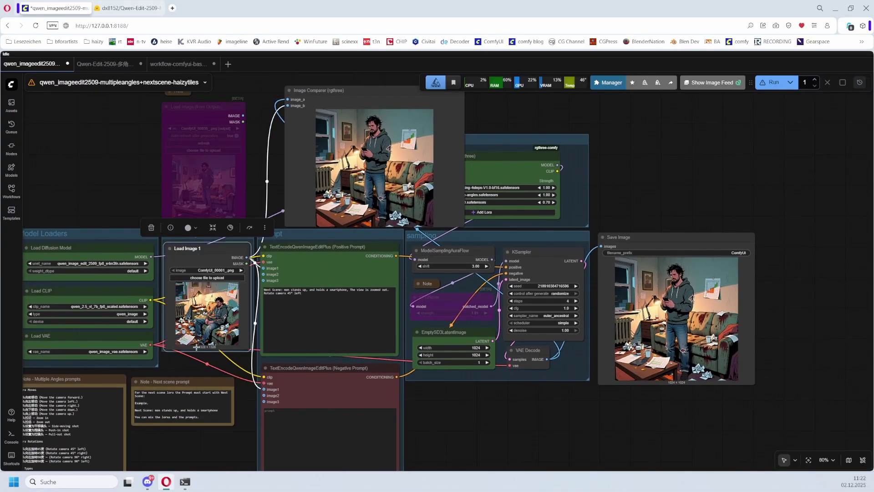
pyautogui.hscroll(-3, 410, 337)
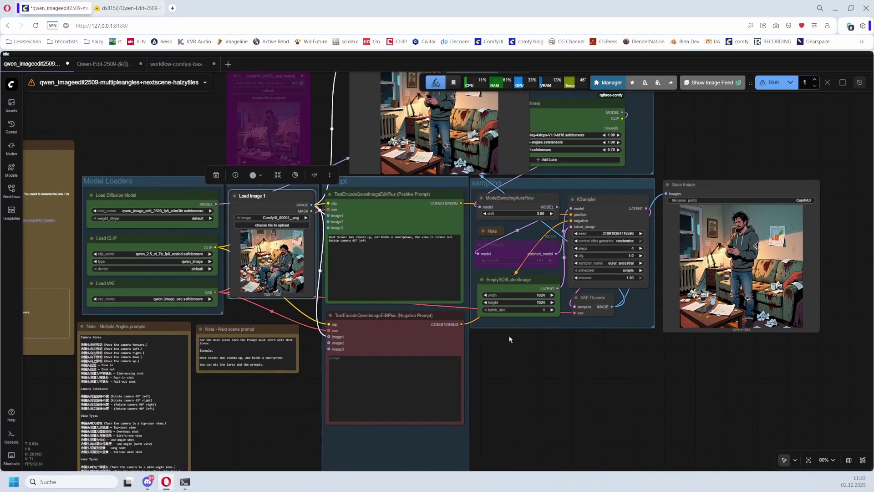
pyautogui.scroll(-2, 514, 346)
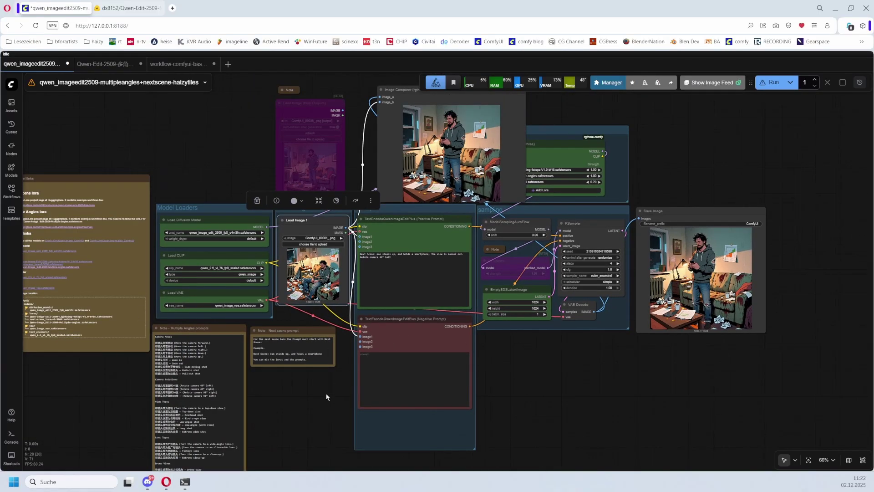
pyautogui.scroll(8, 314, 300)
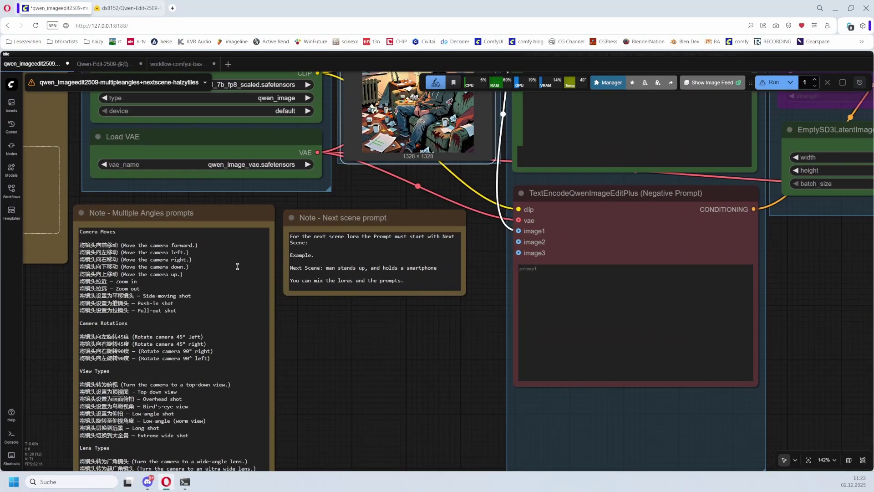
pyautogui.click(167, 209)
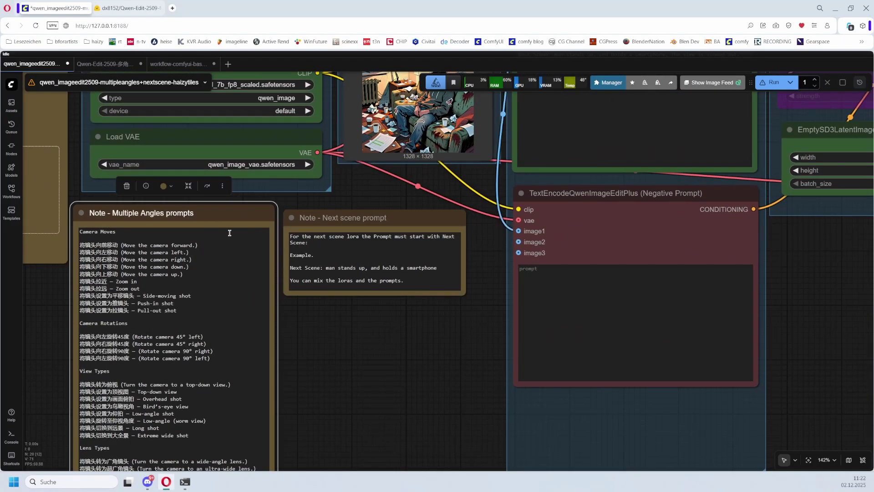
pyautogui.moveTo(195, 245); pyautogui.dragTo(123, 246)
pyautogui.scroll(-4, 364, 377)
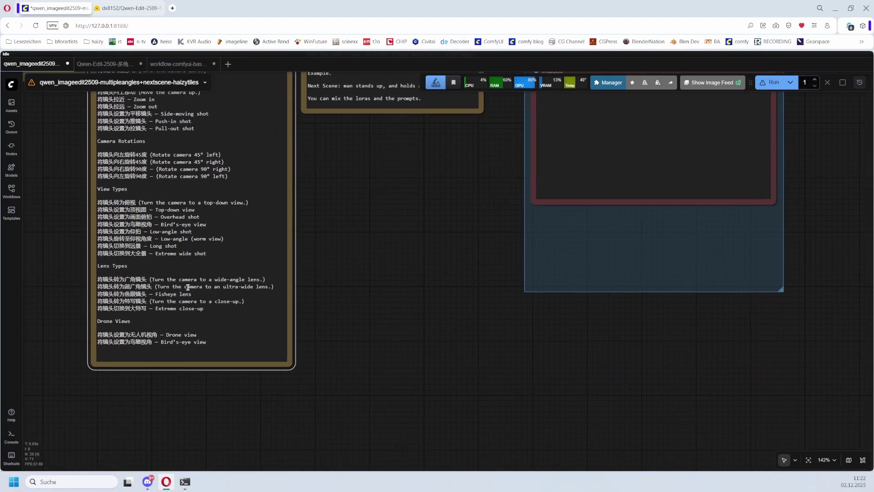
pyautogui.scroll(5, 384, 187)
pyautogui.click(309, 236)
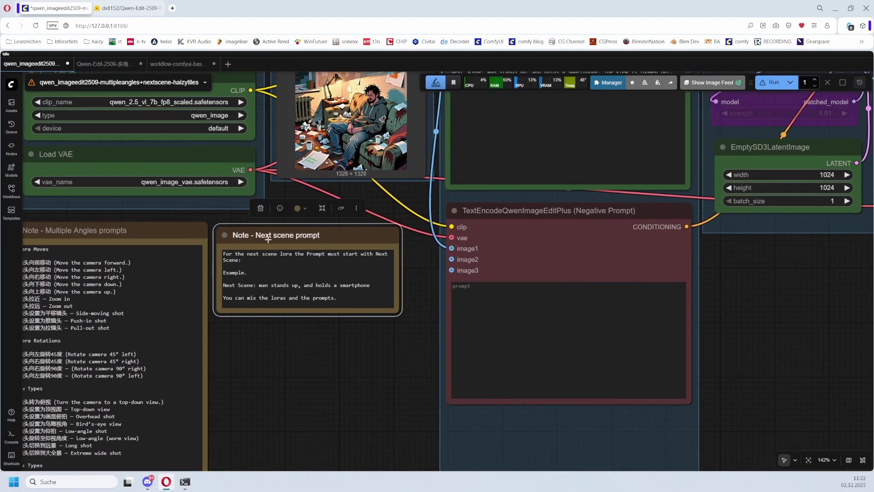
pyautogui.scroll(3, 337, 329)
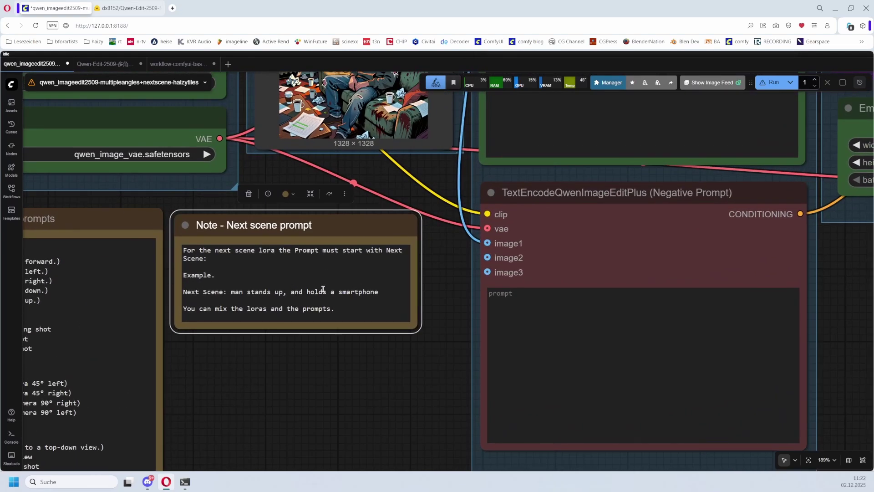
pyautogui.tripleClick(384, 292)
pyautogui.click(384, 292)
pyautogui.moveTo(445, 247); pyautogui.dragTo(284, 398)
pyautogui.click(399, 226)
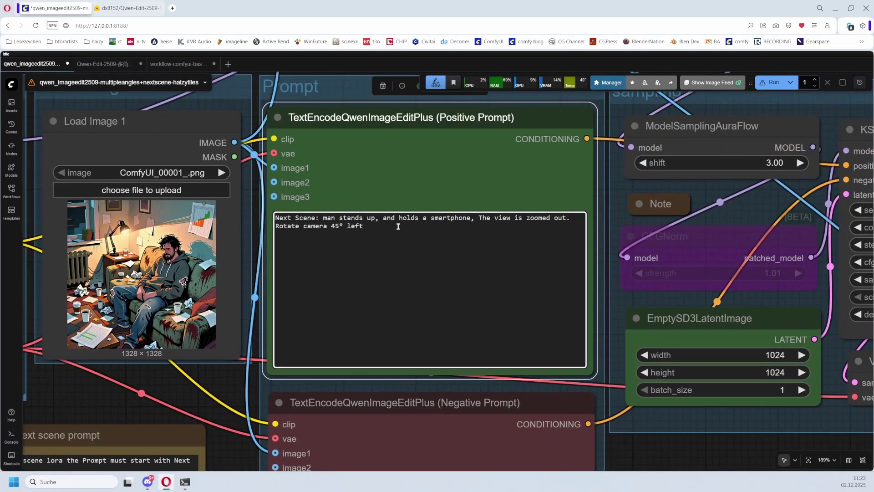
pyautogui.moveTo(368, 229); pyautogui.dragTo(273, 214)
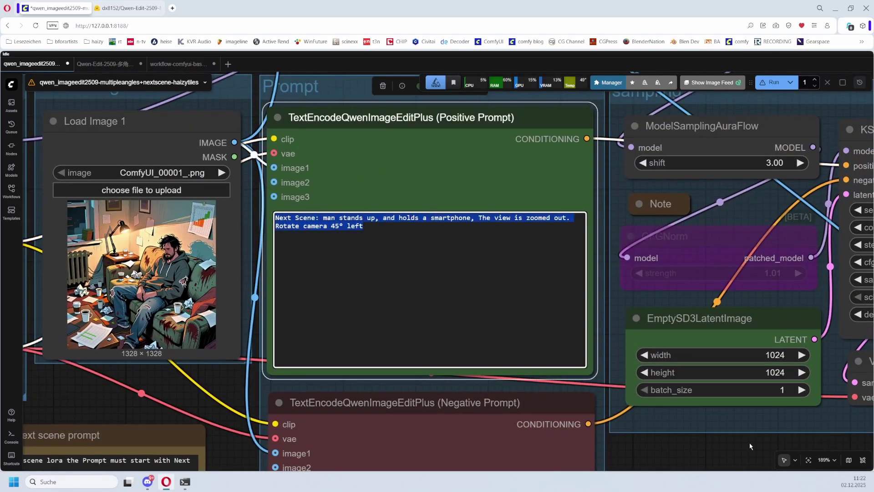
pyautogui.moveTo(751, 446); pyautogui.dragTo(402, 438)
pyautogui.scroll(-5, 496, 292)
pyautogui.moveTo(441, 315); pyautogui.dragTo(558, 324)
pyautogui.click(316, 255)
pyautogui.moveTo(547, 176); pyautogui.dragTo(511, 300)
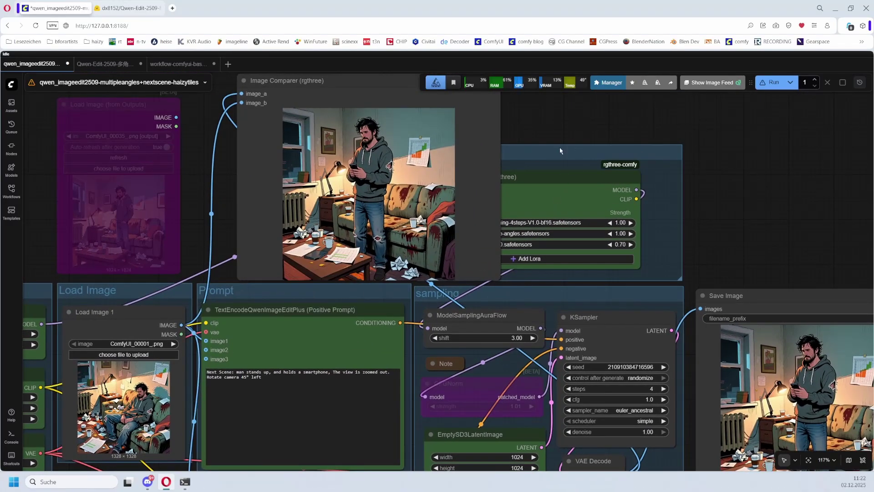
pyautogui.moveTo(560, 147); pyautogui.dragTo(605, 139)
pyautogui.scroll(-4, 488, 194)
pyautogui.scroll(-2, 468, 227)
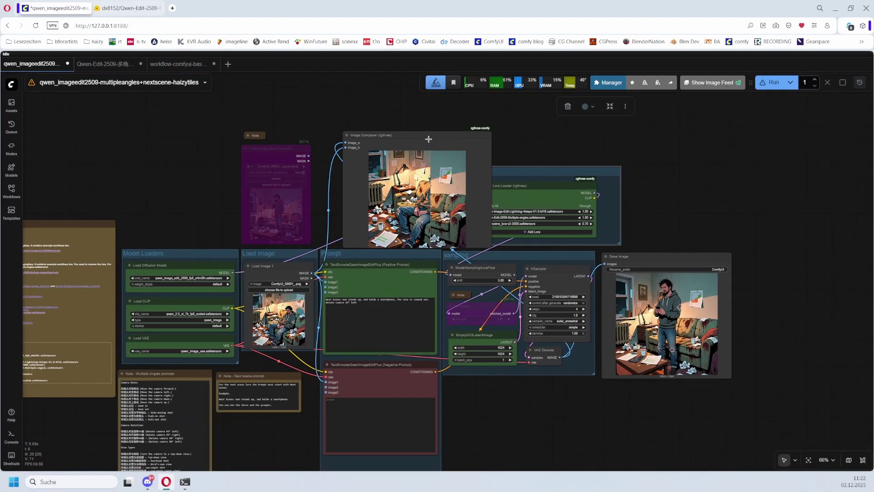
pyautogui.moveTo(428, 136); pyautogui.dragTo(530, 383)
pyautogui.moveTo(546, 172); pyautogui.dragTo(512, 175)
pyautogui.scroll(3, 507, 178)
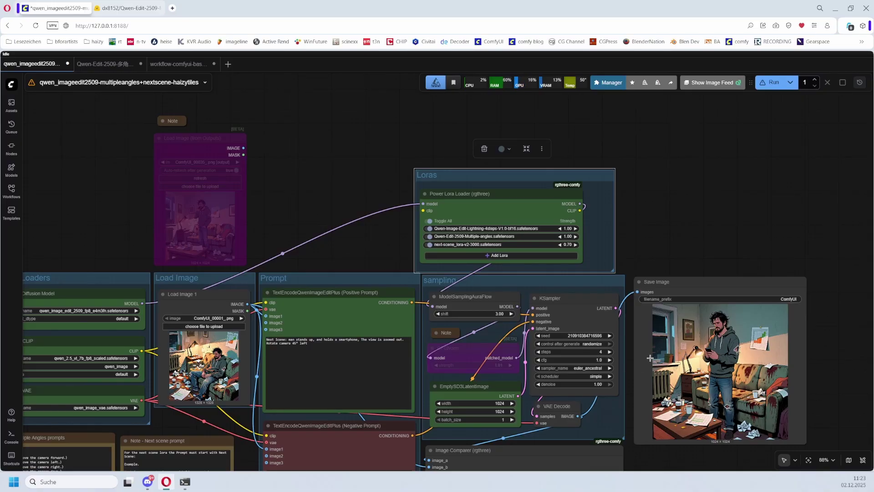
pyautogui.scroll(-5, 255, 393)
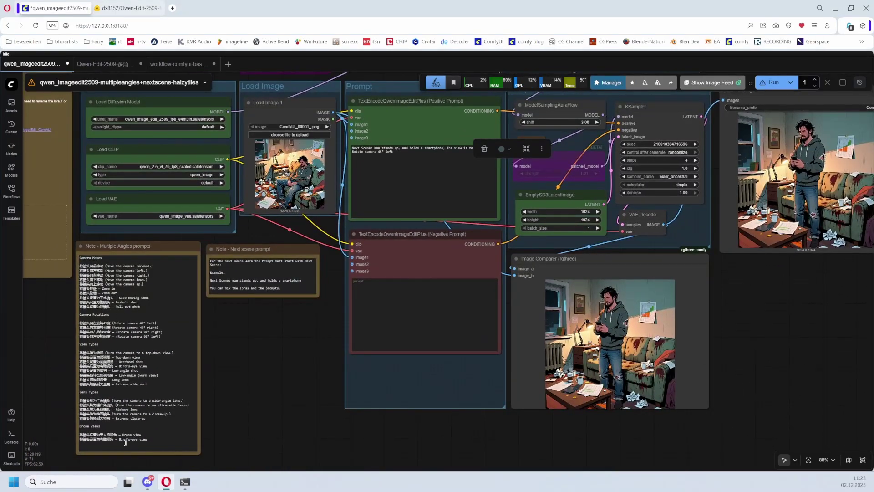
pyautogui.scroll(3, 759, 344)
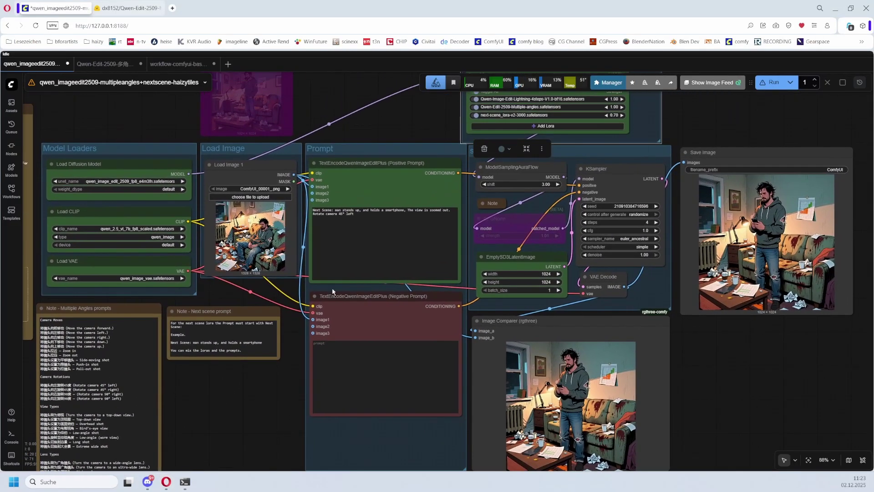
pyautogui.click(360, 297)
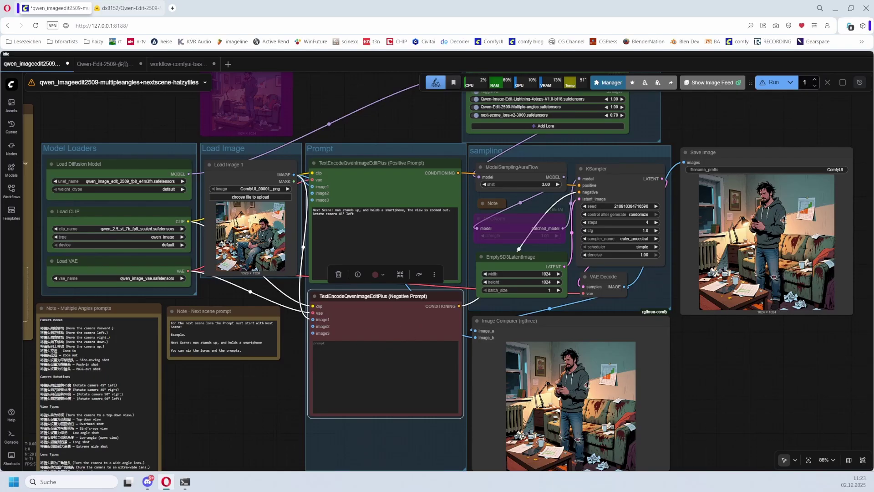
pyautogui.moveTo(465, 169); pyautogui.dragTo(215, 280)
pyautogui.scroll(3, 216, 280)
pyautogui.scroll(6, 216, 279)
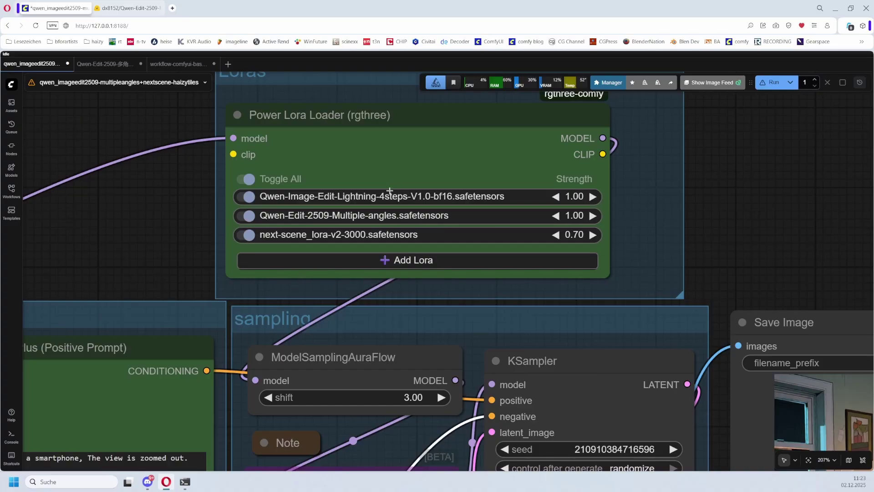
pyautogui.scroll(-5, 390, 190)
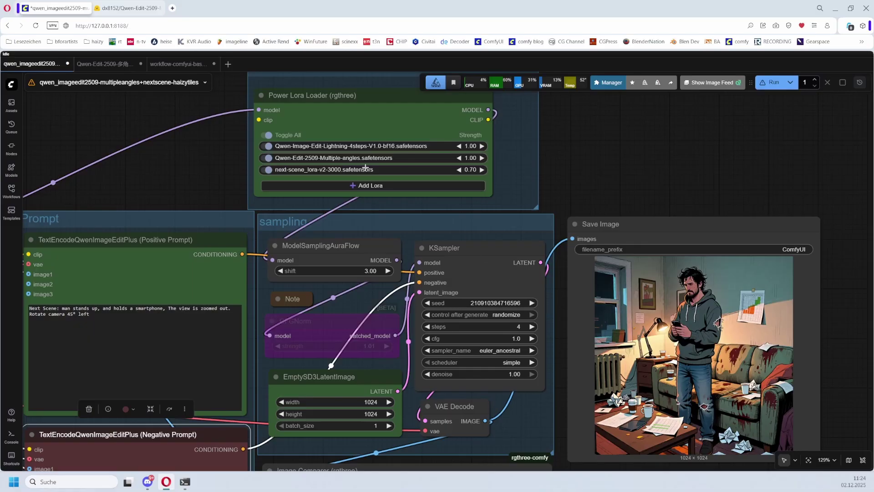
pyautogui.click(264, 157)
pyautogui.click(263, 170)
pyautogui.click(264, 157)
pyautogui.click(264, 169)
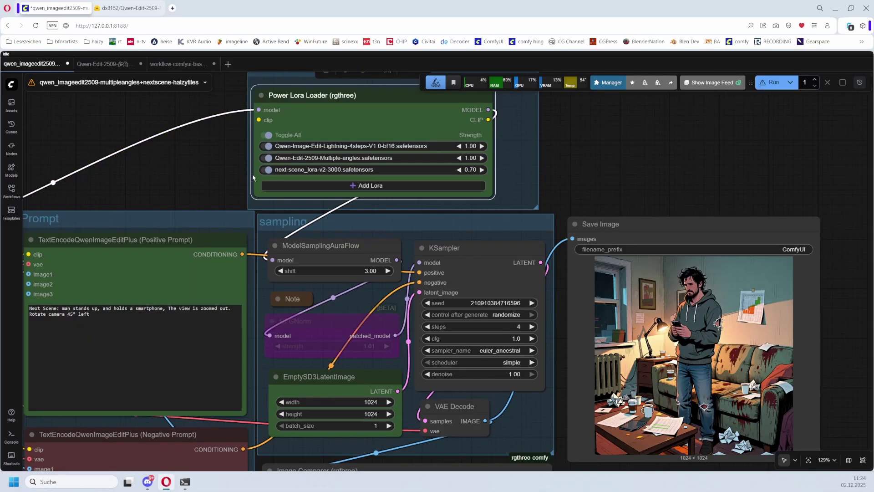
pyautogui.moveTo(254, 178); pyautogui.dragTo(605, 155)
pyautogui.moveTo(32, 334); pyautogui.dragTo(394, 280)
pyautogui.scroll(2, 75, 270)
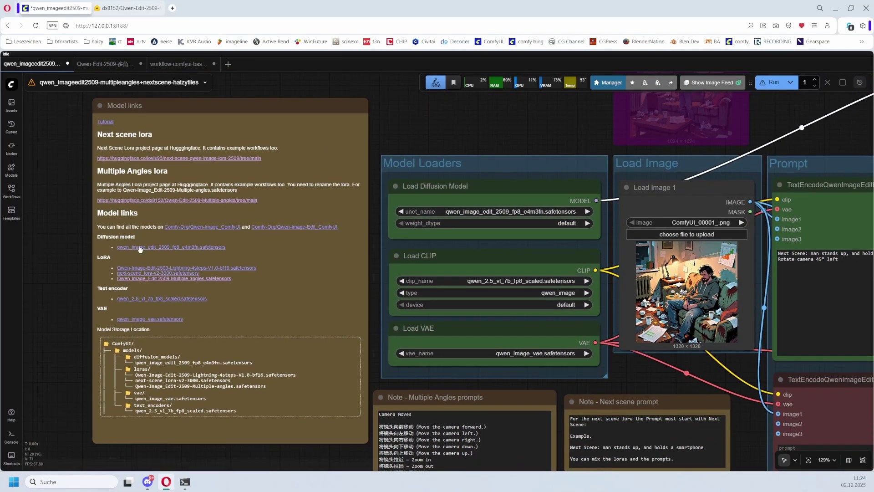
pyautogui.click(192, 201)
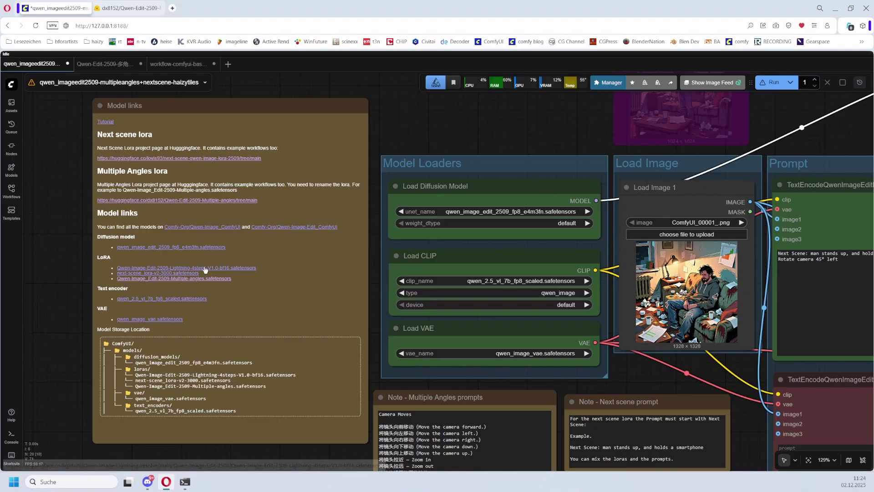
# View the 236 MB Multiple-angles LoRA file and its repository file list, then return to ComfyUI
pyautogui.click(164, 279)
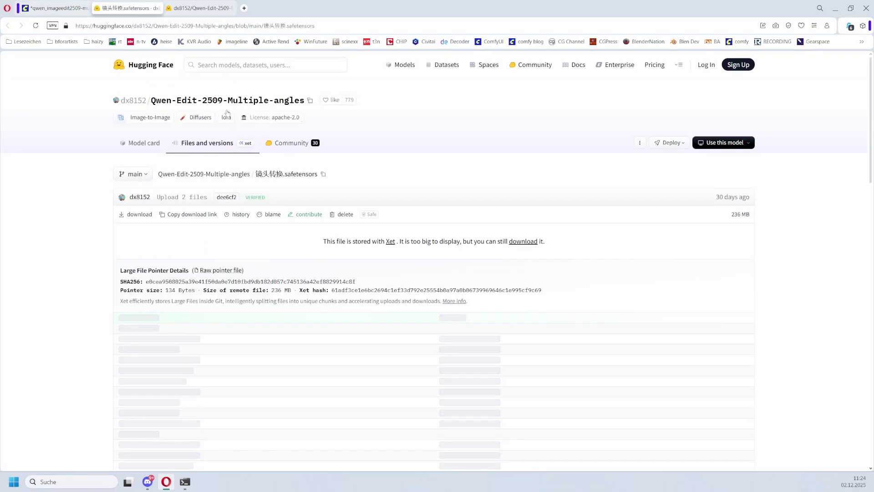
pyautogui.click(214, 146)
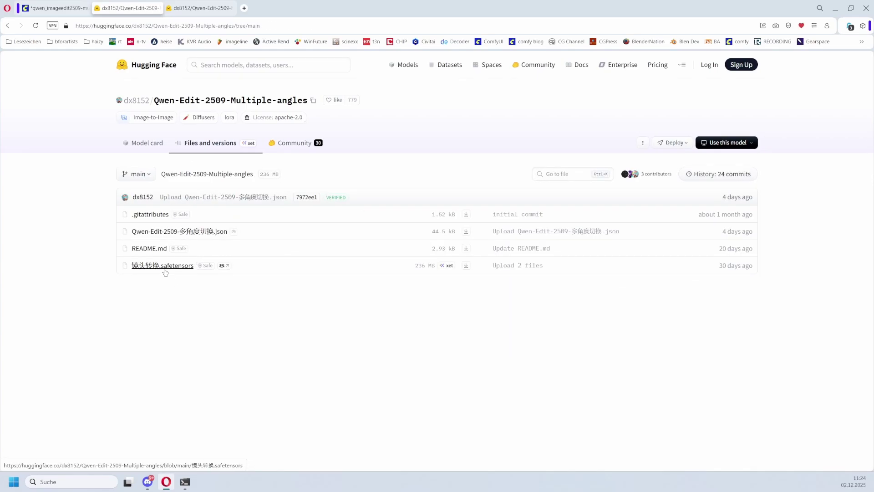
pyautogui.hotkey('ctrl', 'shift', 'Tab')
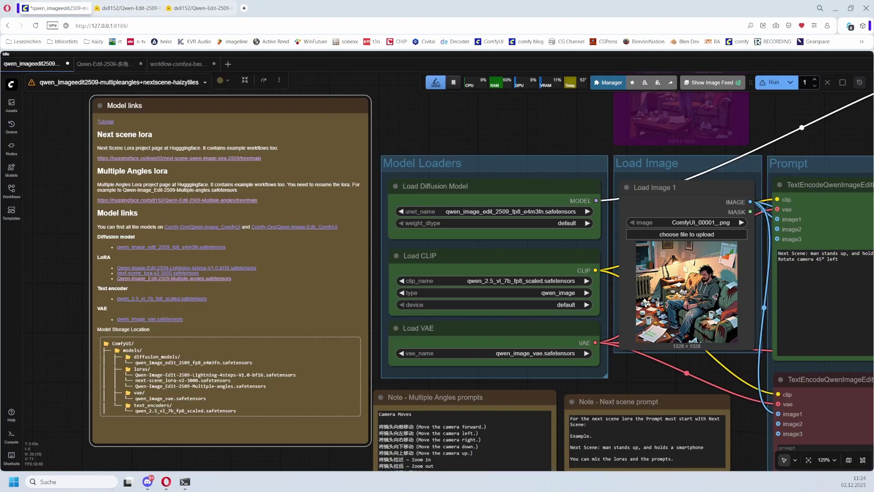
pyautogui.moveTo(787, 147); pyautogui.dragTo(269, 244)
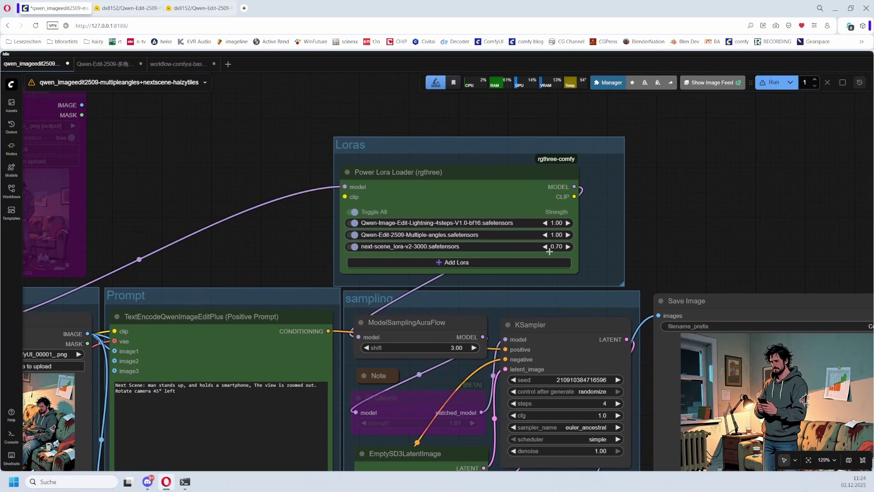
pyautogui.scroll(3, 551, 248)
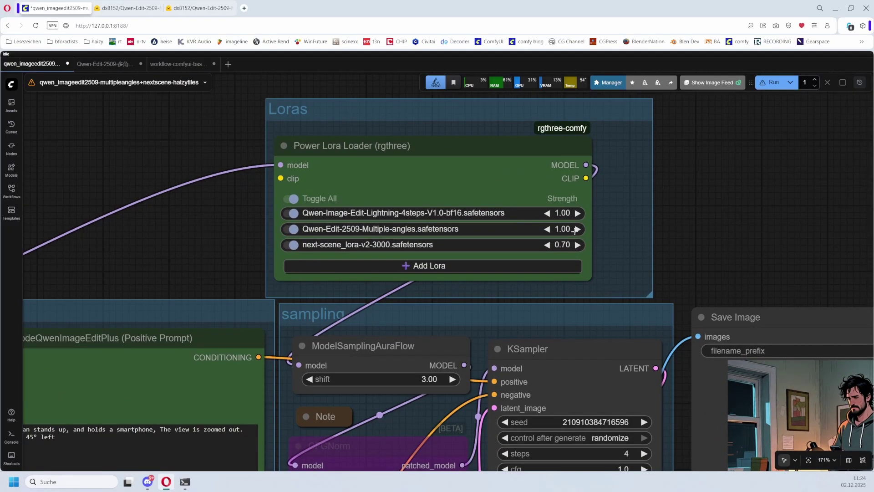
pyautogui.scroll(-5, 558, 231)
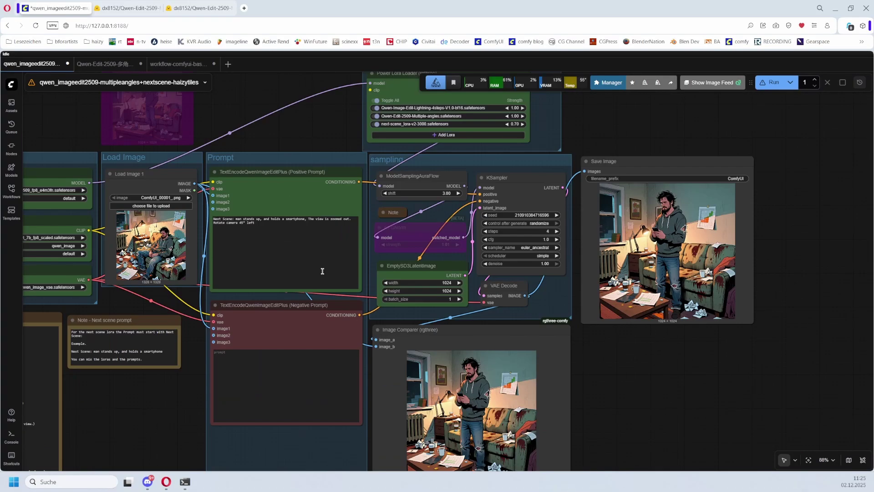
pyautogui.moveTo(325, 271); pyautogui.dragTo(307, 296)
pyautogui.click(420, 223)
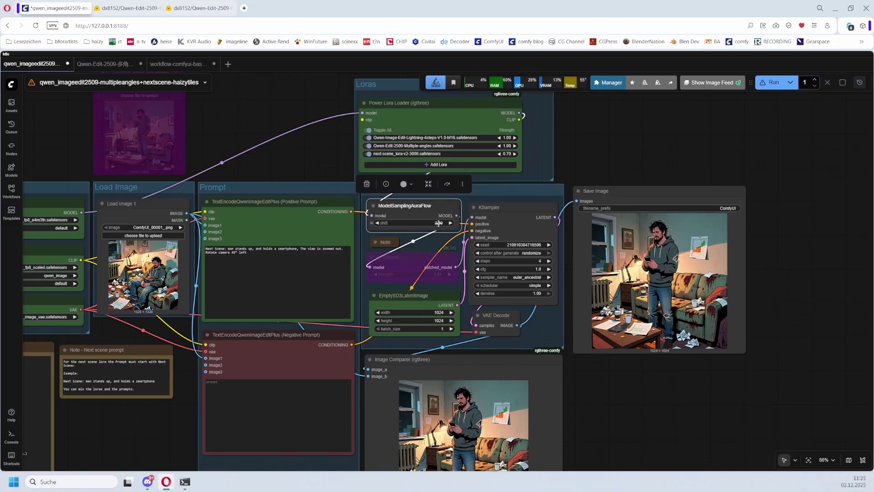
# Bring the Lightning LoRAs note out from behind the CFGNorm node so it can be read
pyautogui.click(411, 260)
pyautogui.scroll(3, 433, 290)
pyautogui.moveTo(611, 349); pyautogui.dragTo(606, 371)
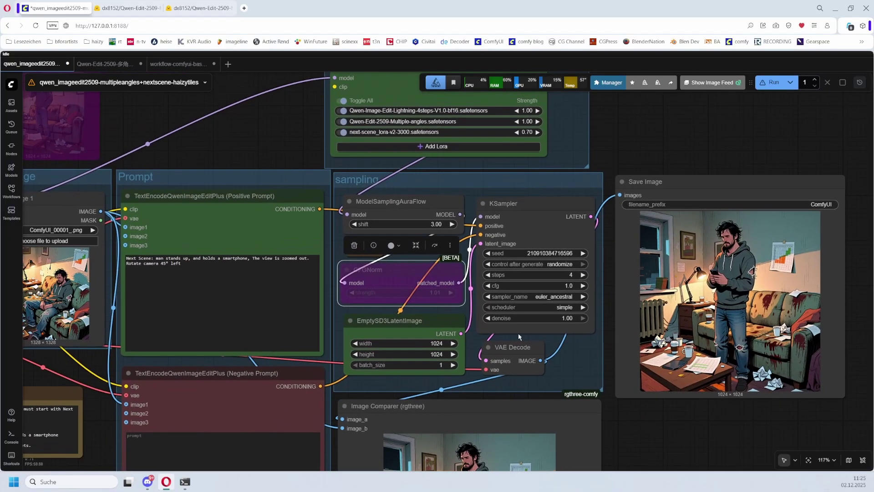
pyautogui.click(331, 264)
pyautogui.click(410, 282)
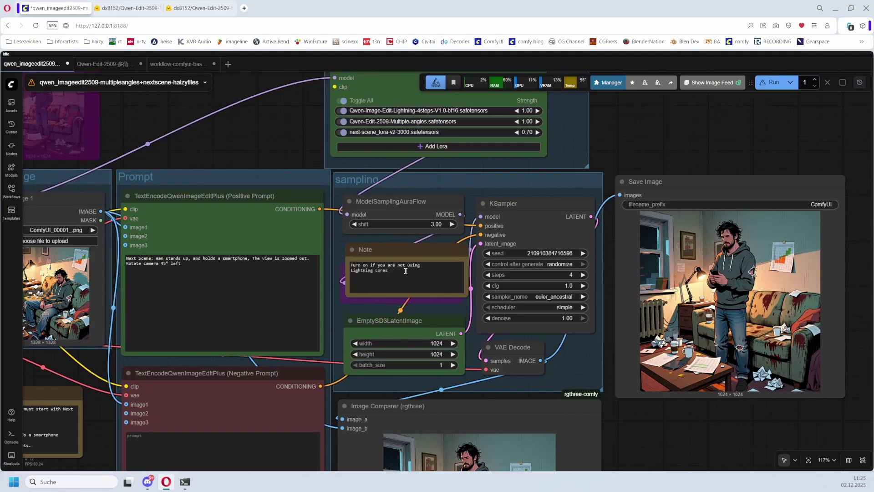
pyautogui.click(406, 271)
# Switch off the Lightning LoRA and toggle CFGNorm's bypass off, then back on
pyautogui.scroll(2, 282, 136)
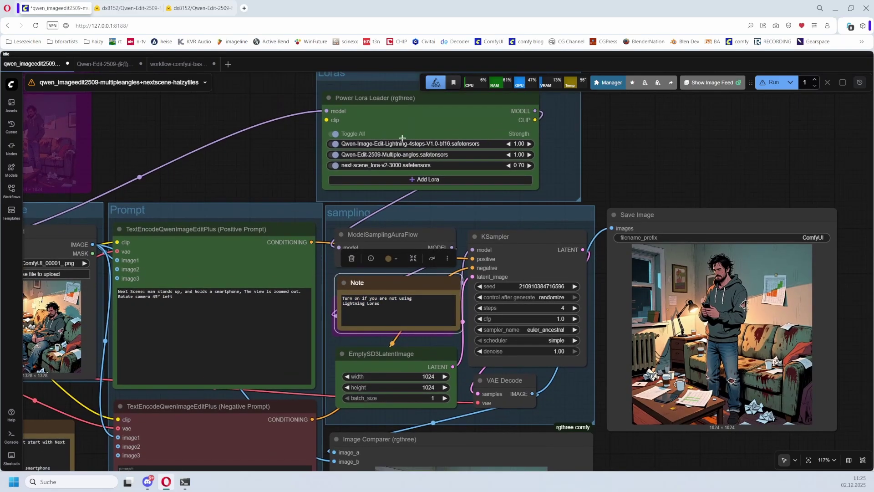
pyautogui.click(332, 144)
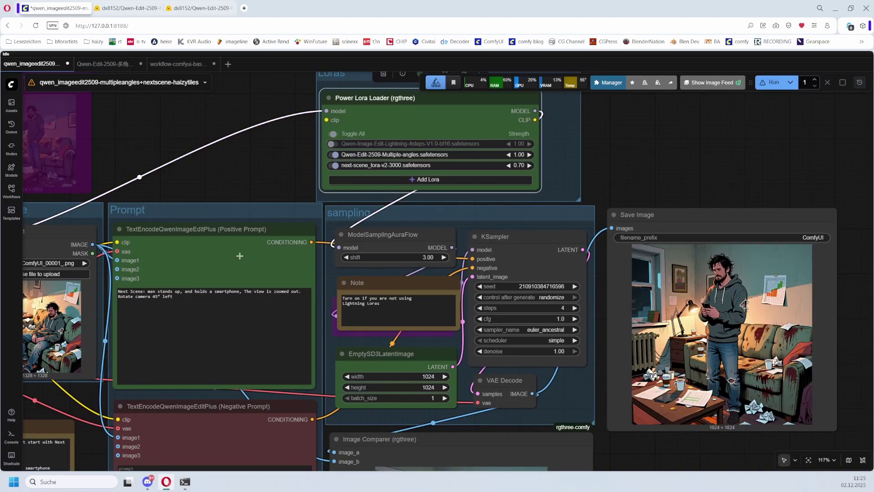
pyautogui.scroll(-3, 240, 253)
pyautogui.click(374, 257)
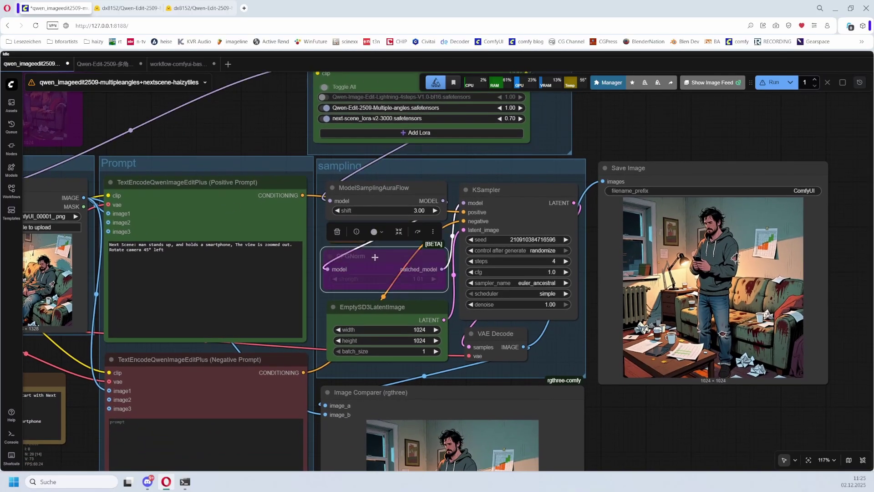
pyautogui.rightClick(375, 258)
pyautogui.click(394, 362)
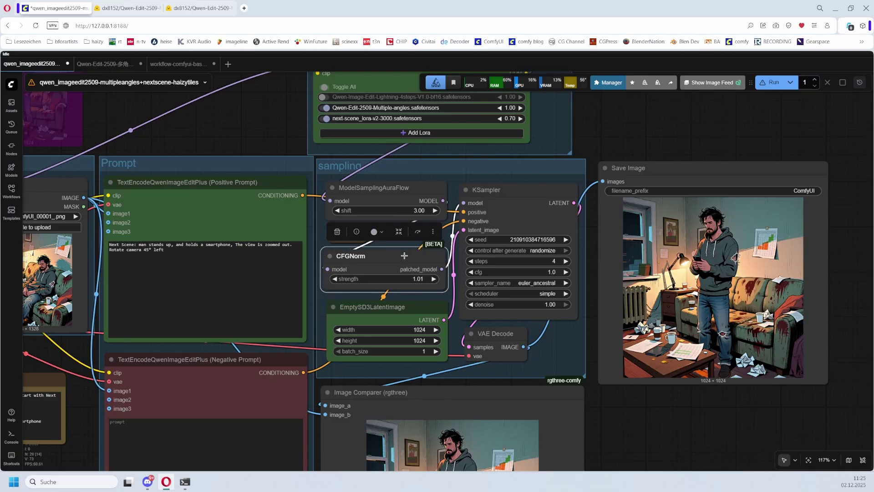
pyautogui.rightClick(404, 255)
pyautogui.click(424, 360)
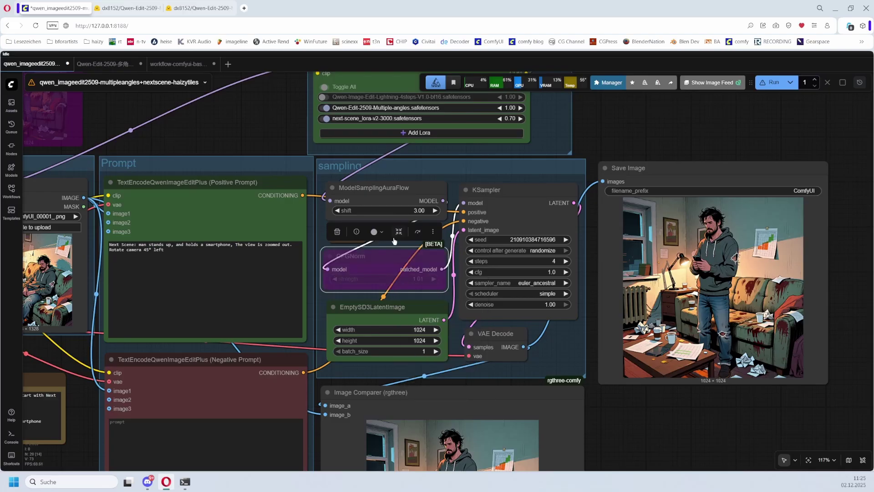
pyautogui.scroll(5, 393, 246)
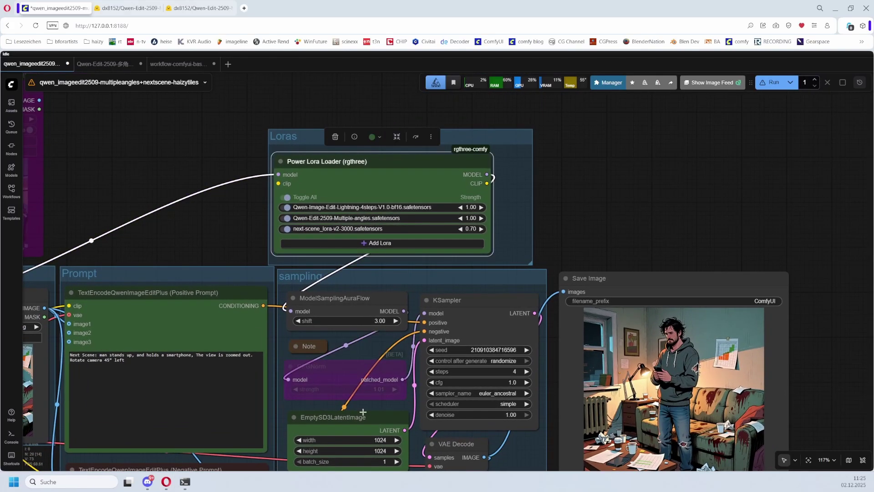
pyautogui.moveTo(363, 412); pyautogui.dragTo(528, 279)
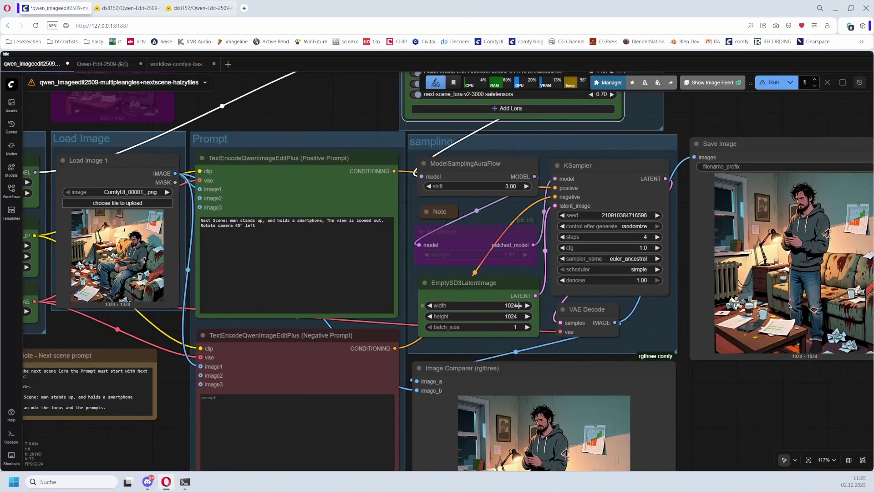
pyautogui.moveTo(537, 276); pyautogui.dragTo(389, 316)
pyautogui.click(458, 198)
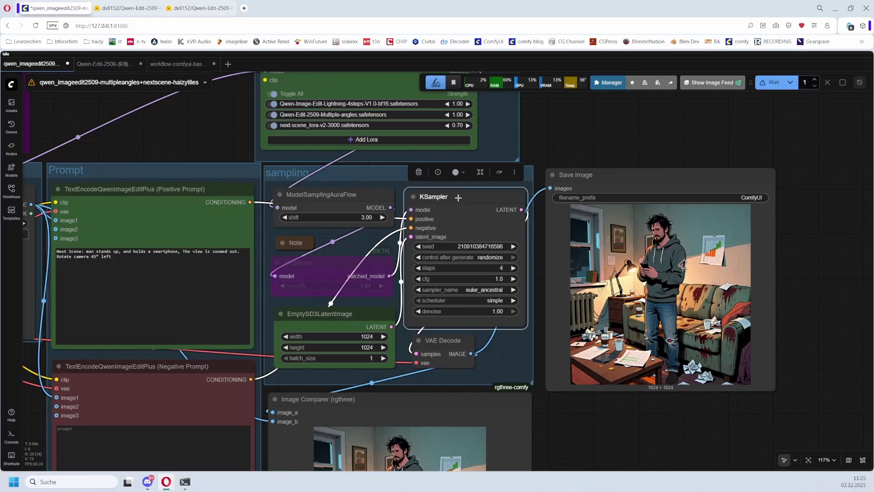
pyautogui.click(499, 289)
pyautogui.scroll(-2, 610, 415)
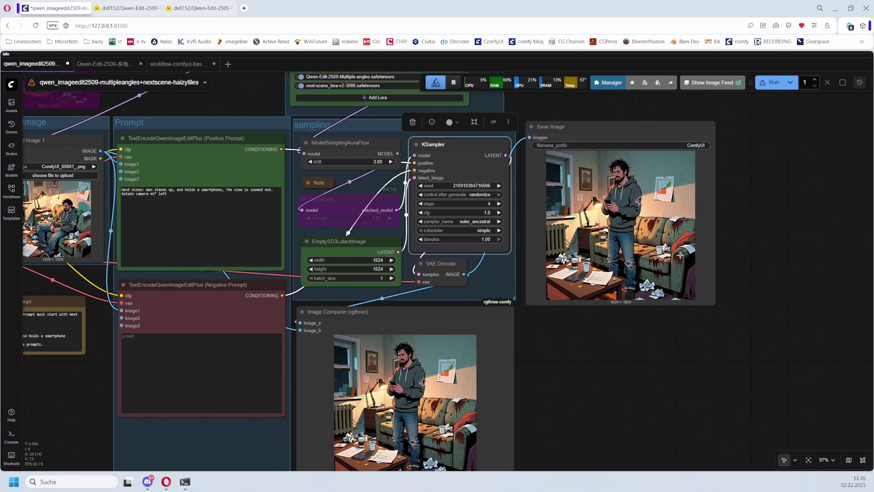
# Compare the 1024×1024 standing-man result with the seated input, then fit the whole workflow in view
pyautogui.click(638, 214)
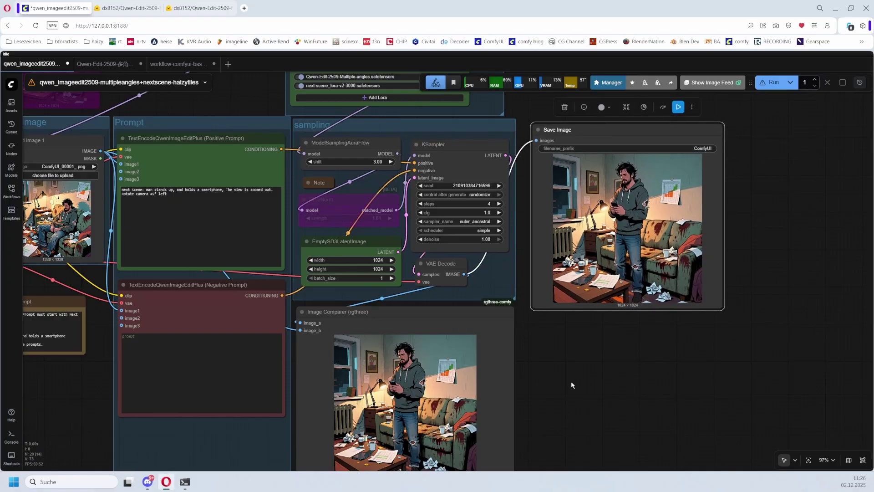
pyautogui.moveTo(572, 382); pyautogui.dragTo(677, 282)
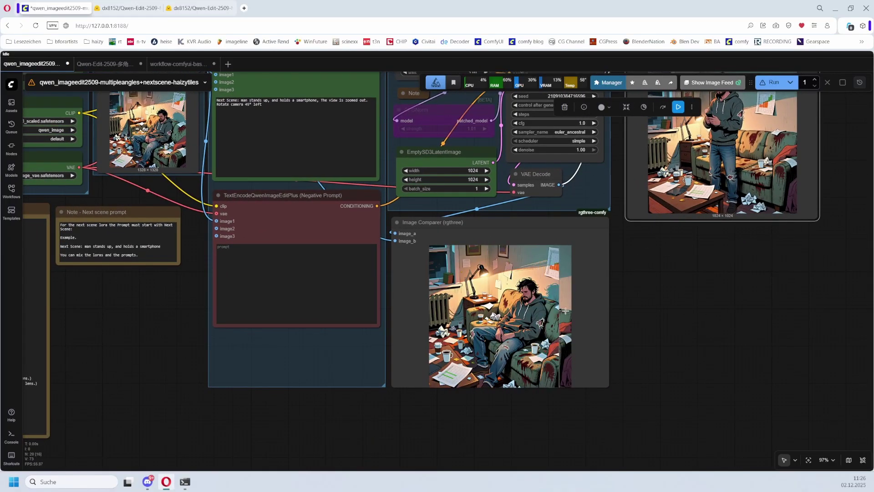
pyautogui.click(619, 315)
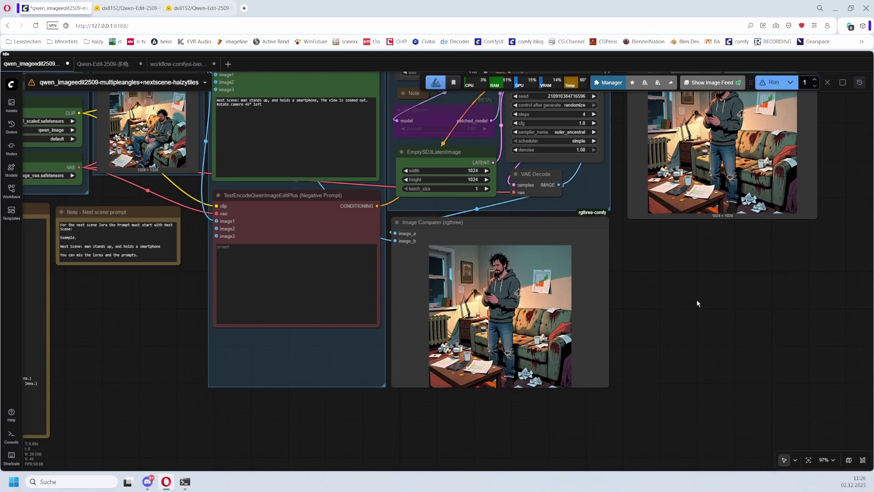
pyautogui.press('.')
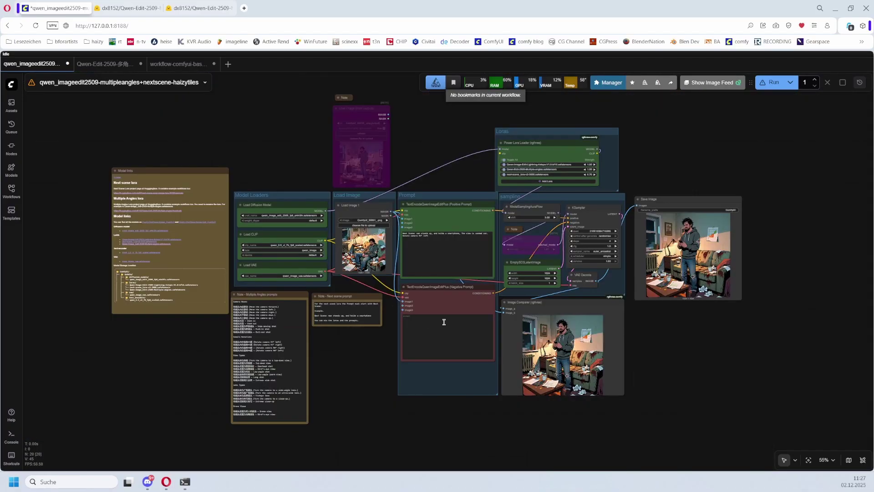